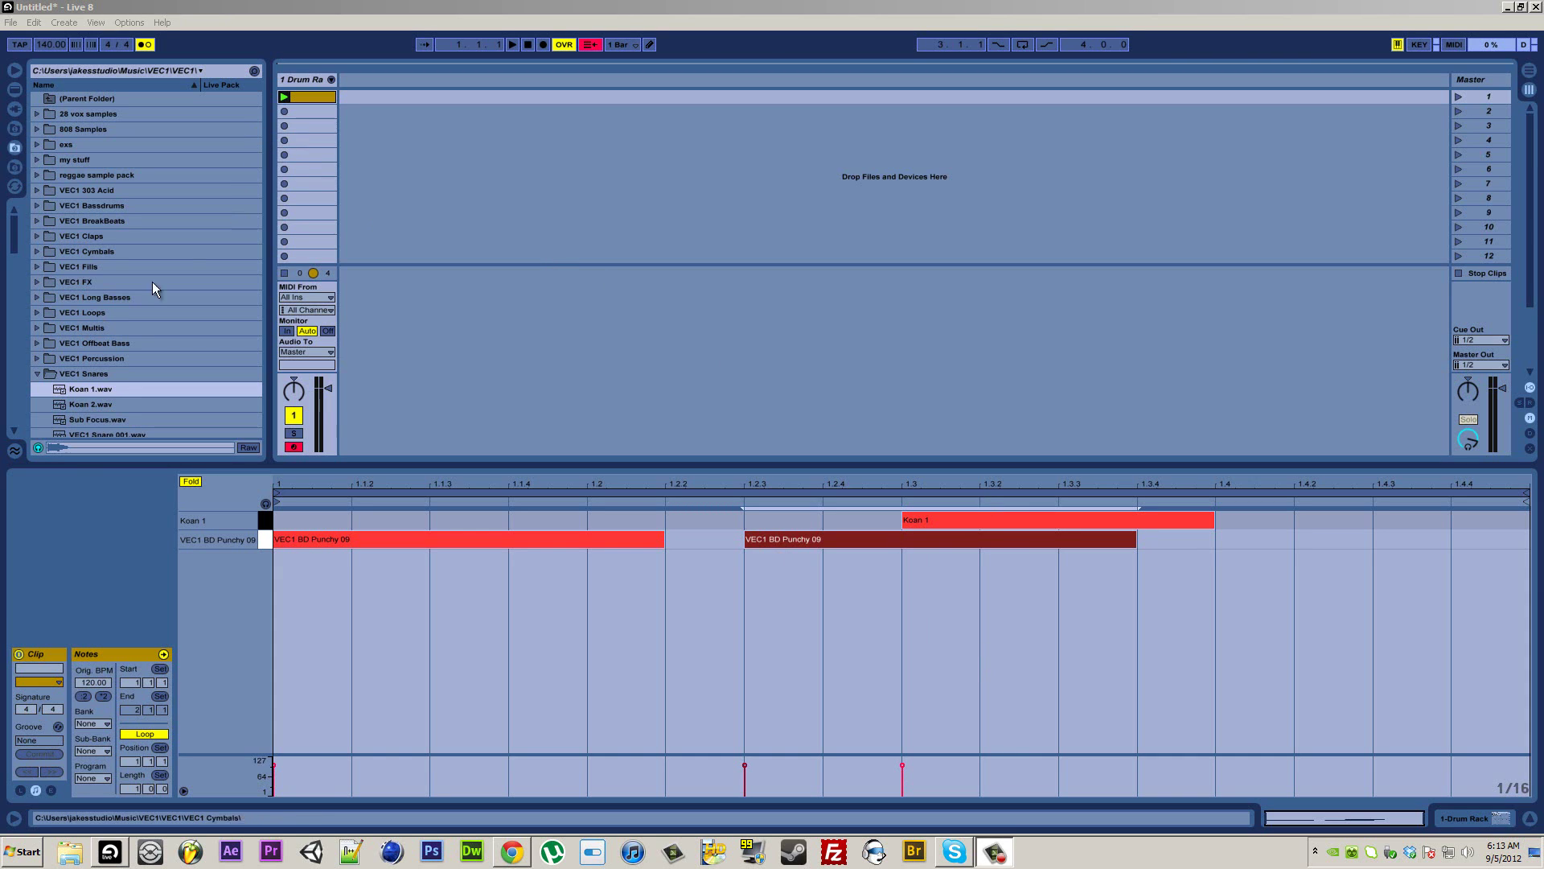
Collapse the VEC1 Snares folder and add a new Drum Rack track beside the existing drum track.
left_click(37, 374)
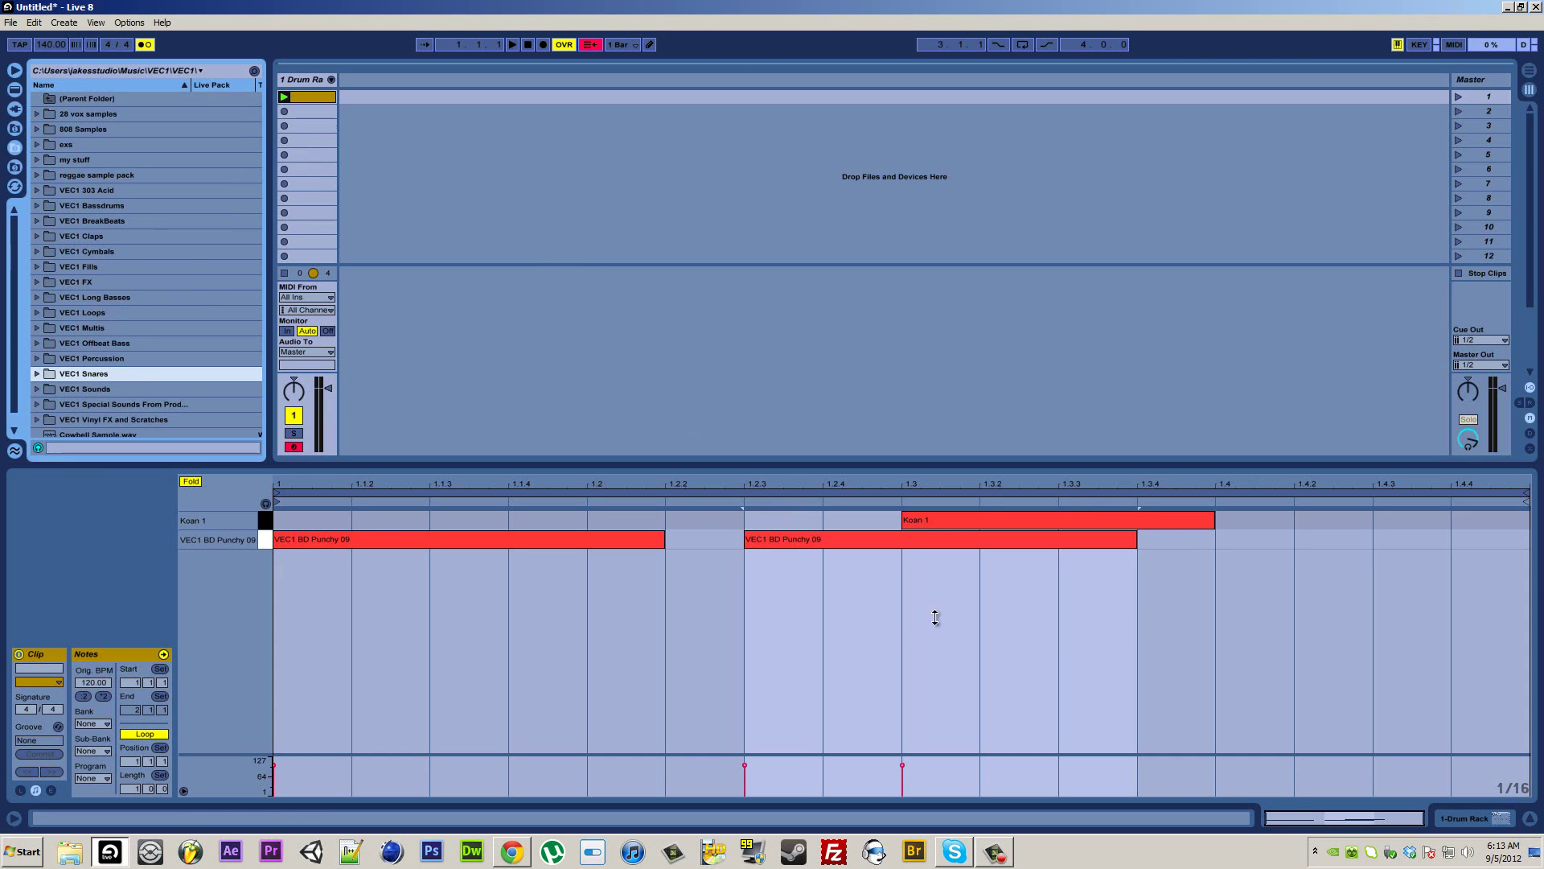
left_click(1310, 816)
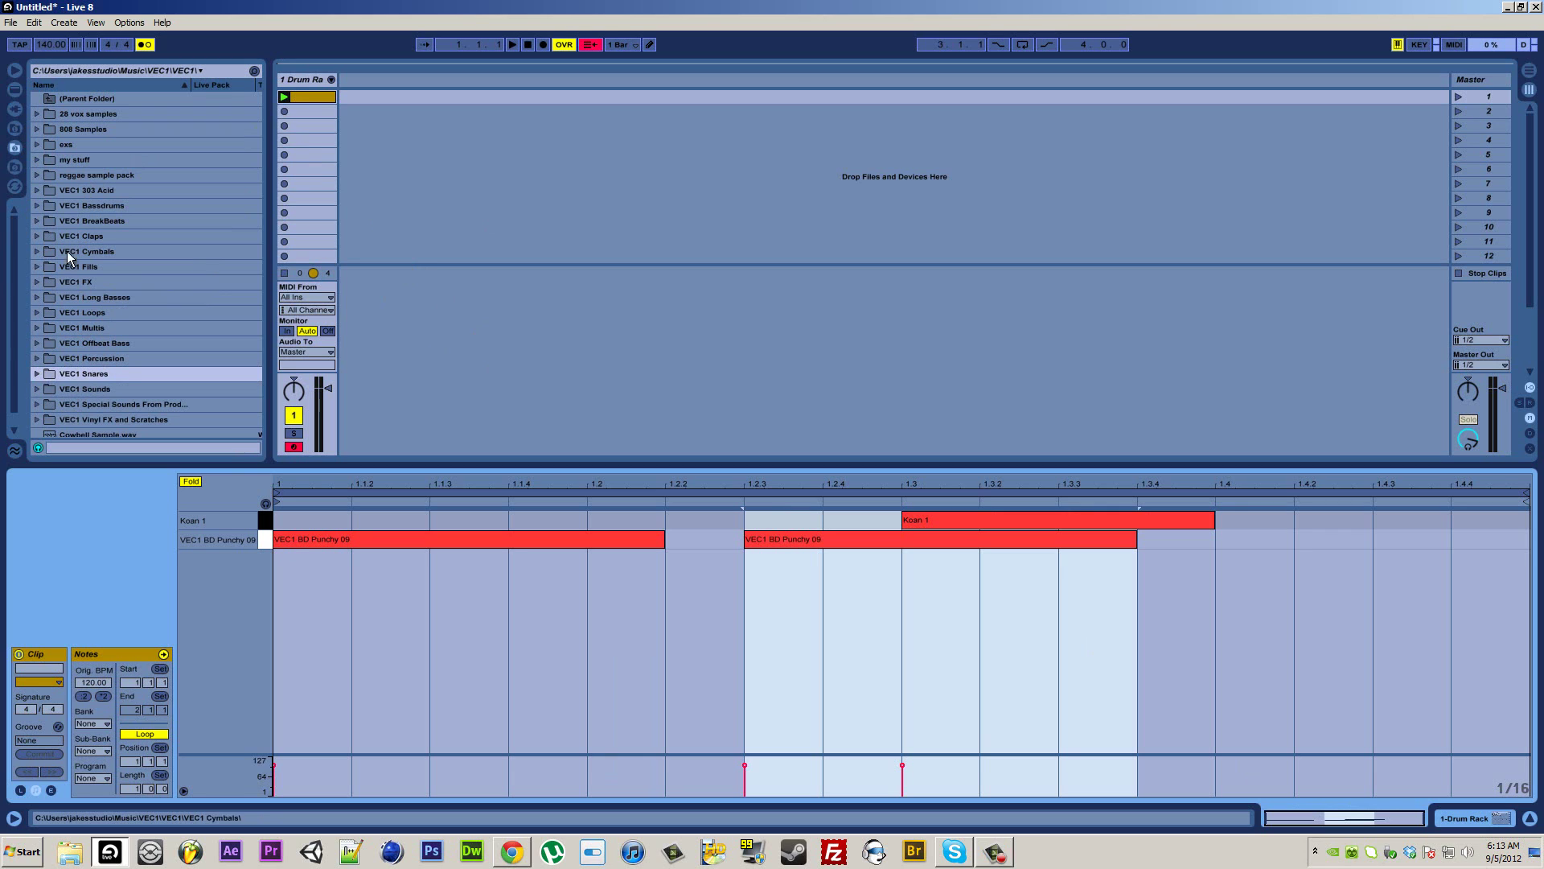
left_click(13, 95)
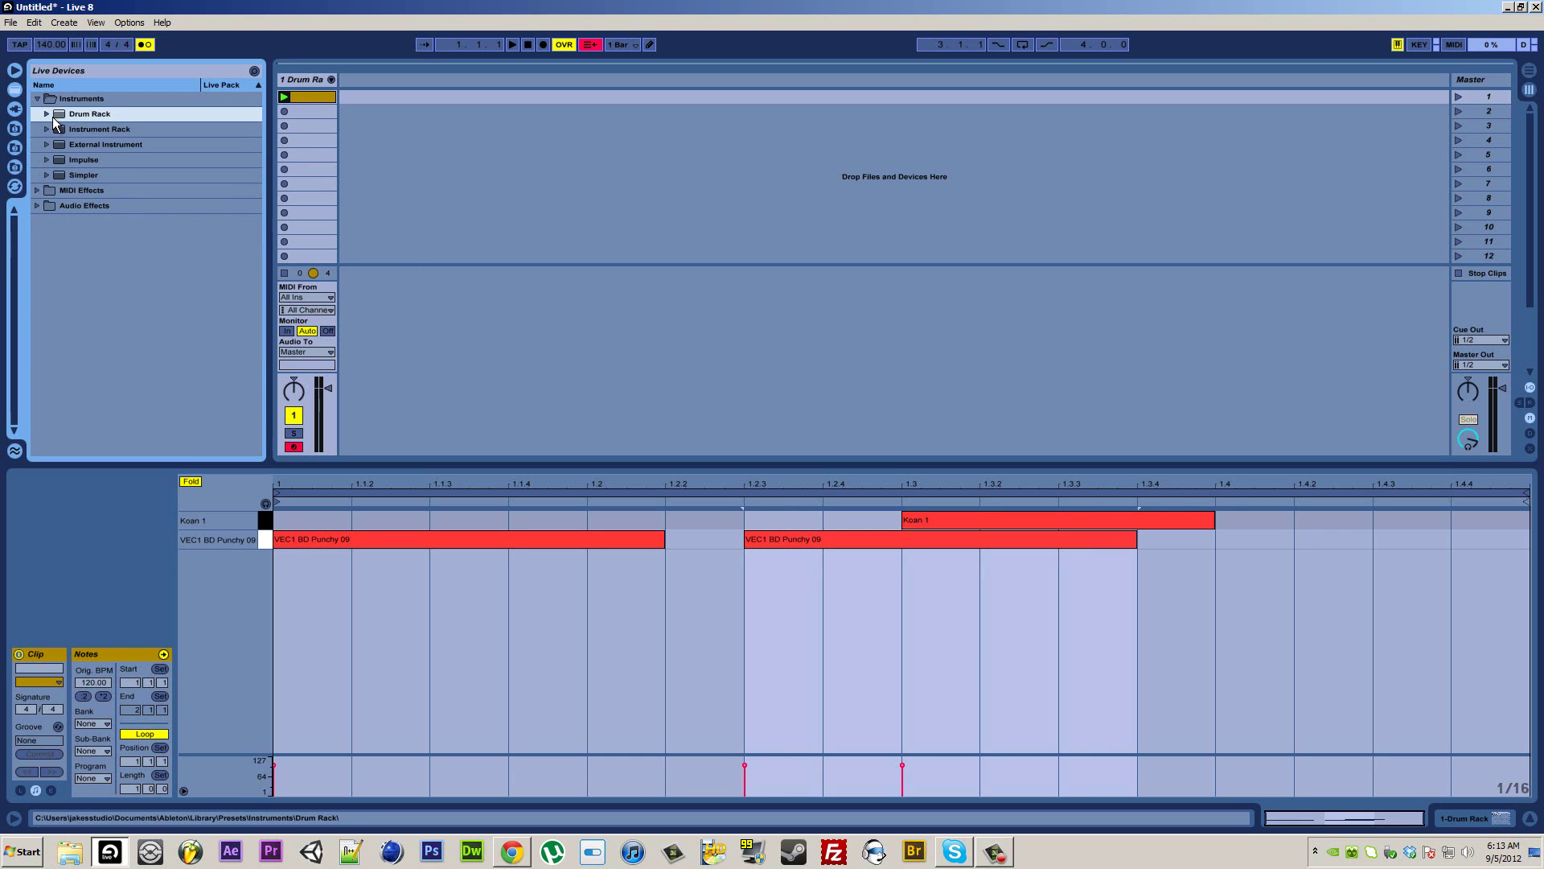
left_click_drag(63, 114, 337, 107)
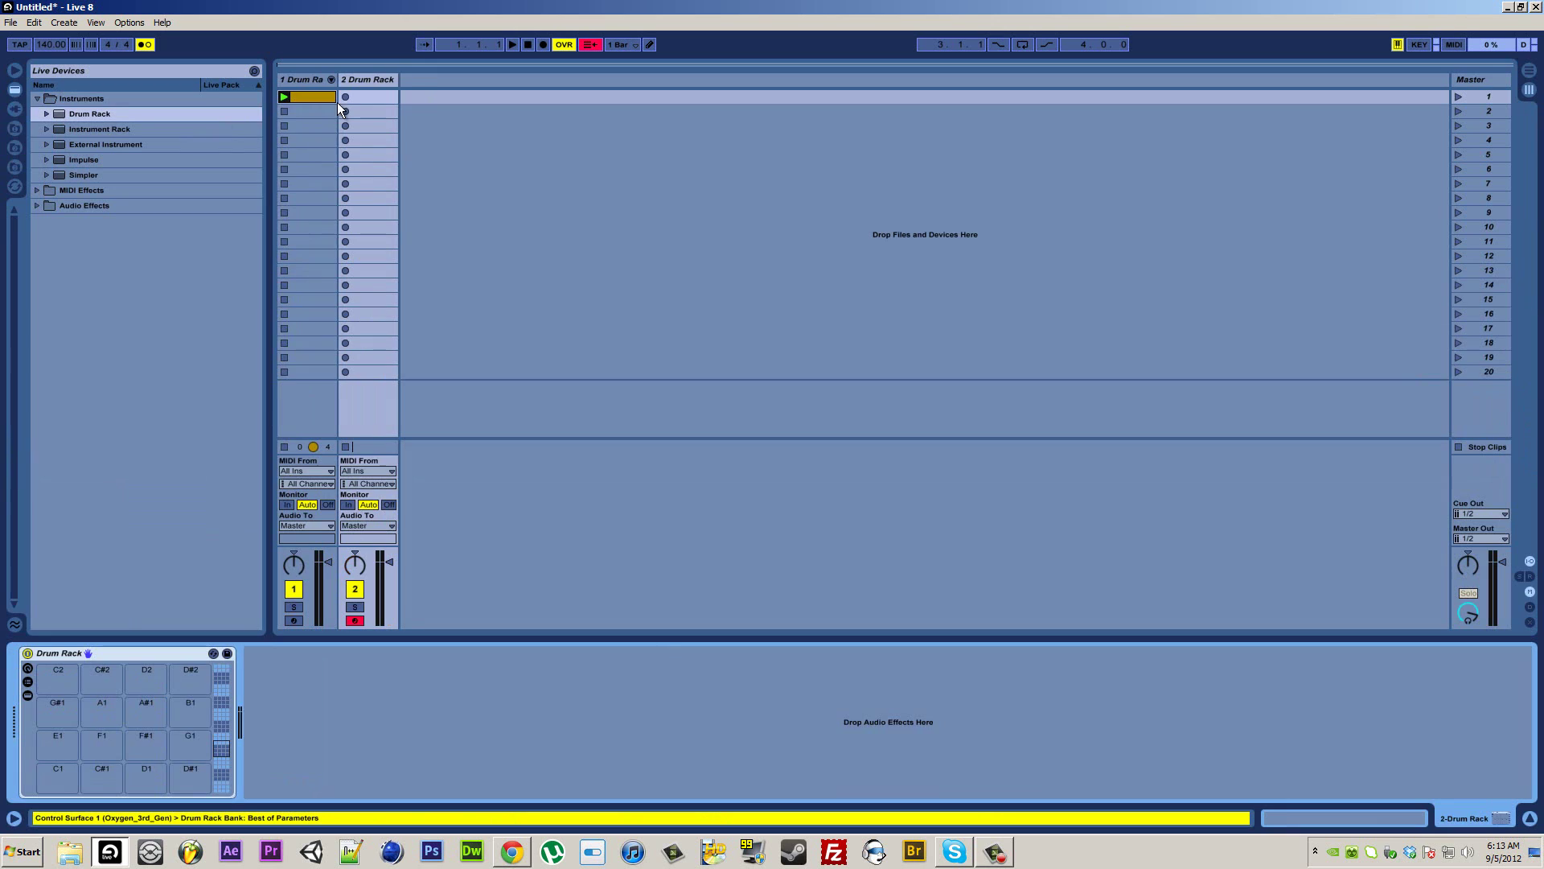
Load VEC1 Sounds 003 A.wav from the VEC1 Sounds folder onto the C2 pad of the new Drum Rack.
left_click(15, 148)
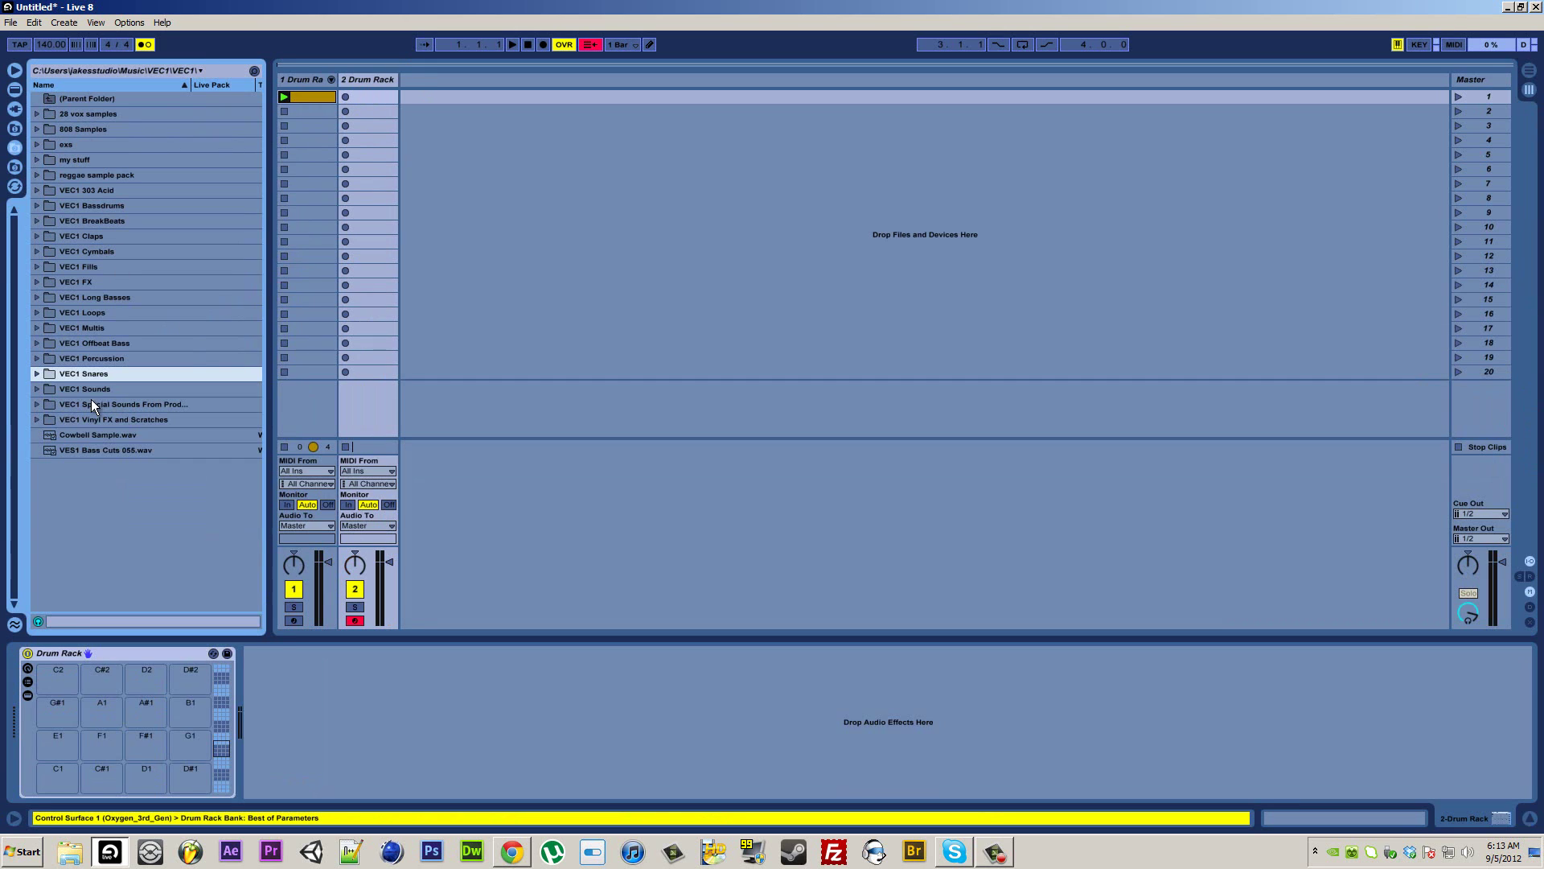
left_click(36, 390)
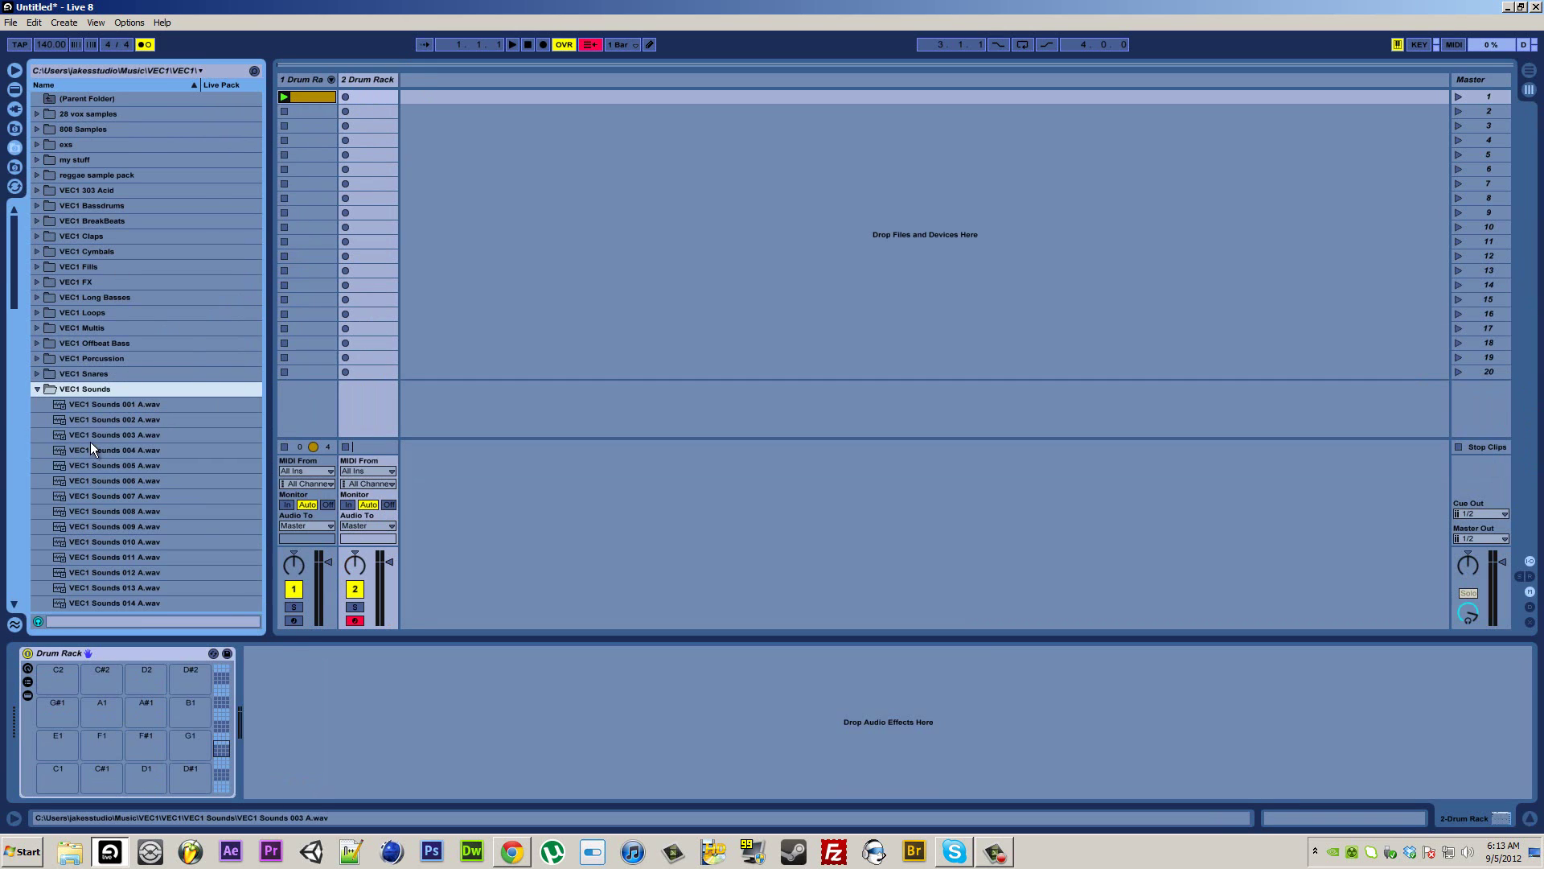
left_click(90, 435)
left_click_drag(112, 434, 61, 682)
Create an empty MIDI clip in the first slot of the second Drum Rack track and stop the first track's clip.
double_click(365, 98)
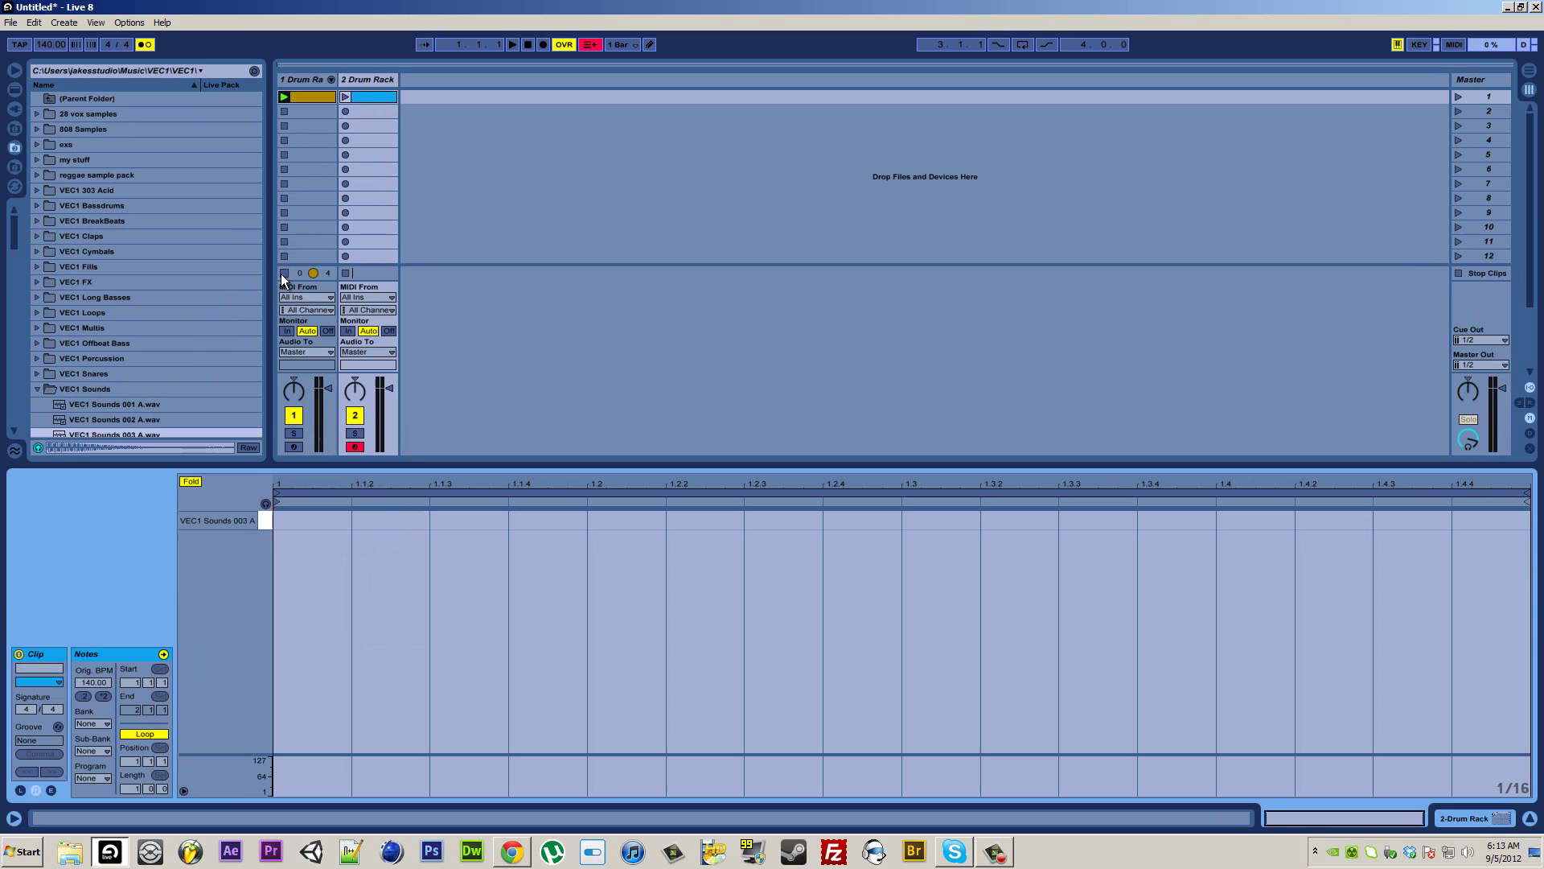
left_click(284, 273)
double_click(354, 99)
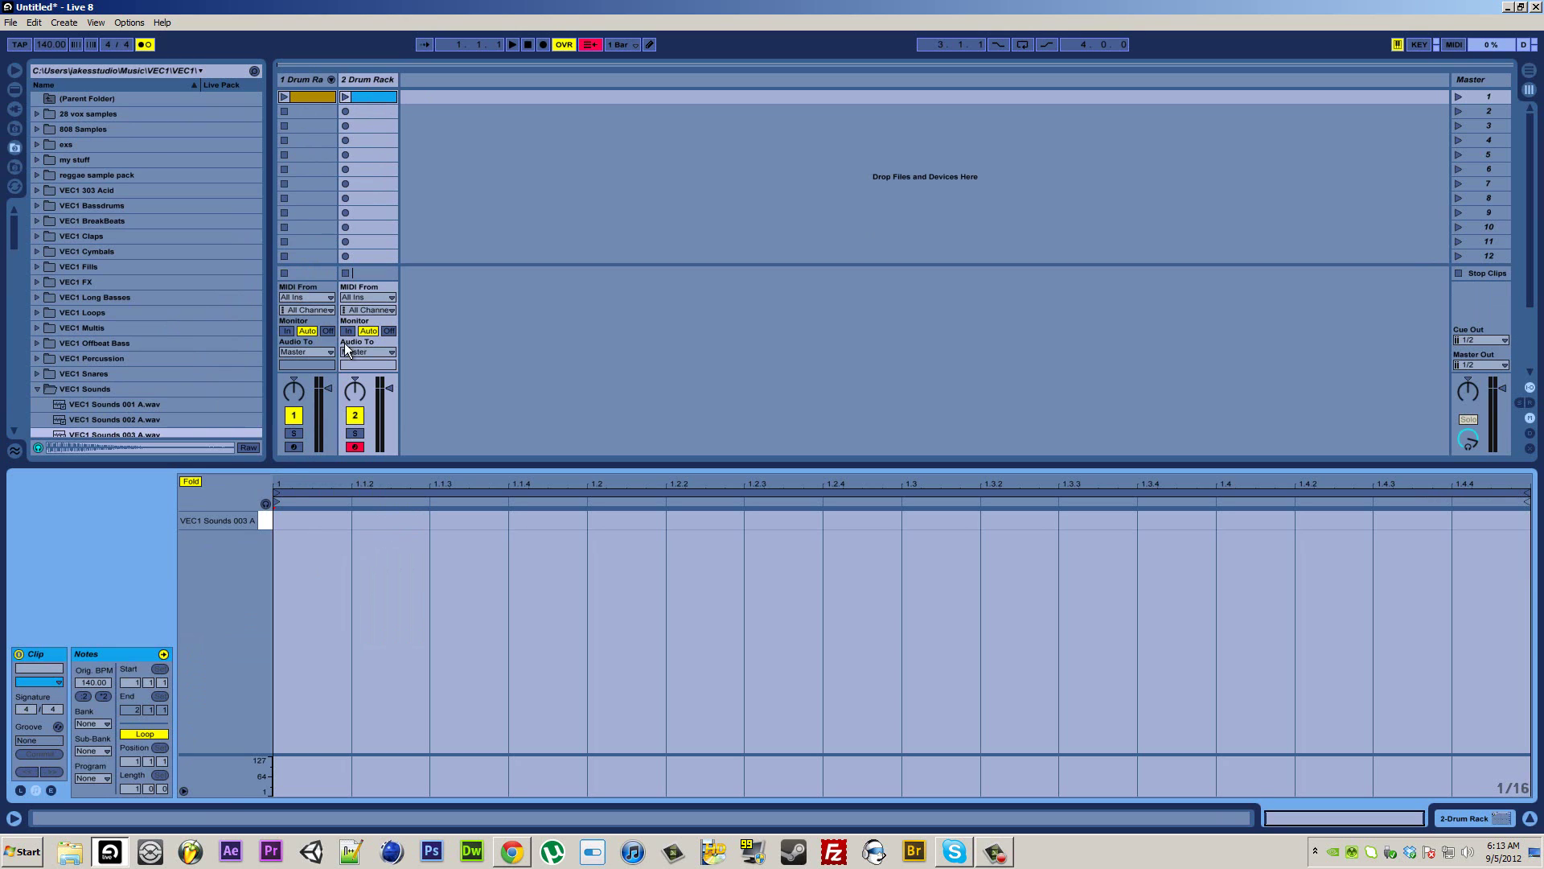
Fill the bar with four consecutive one-beat VEC1 Sounds 003 A notes by duplicating the first, and launch the clip.
double_click(288, 521)
left_click_drag(352, 519, 612, 515)
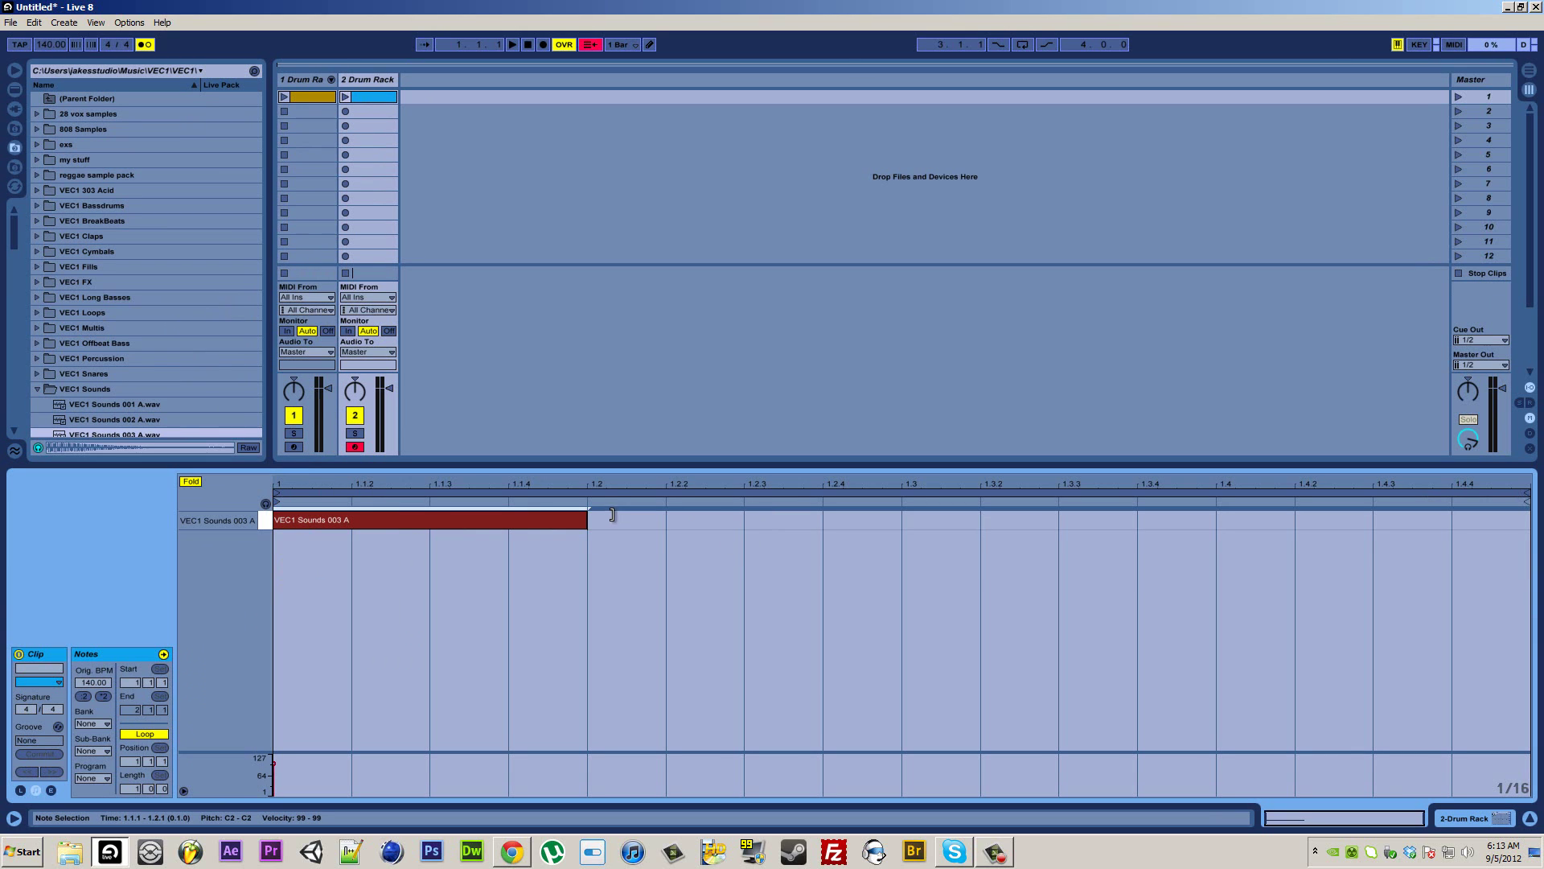
key("ctrl+d")
key("ctrl+d")
key("ctrl+d")
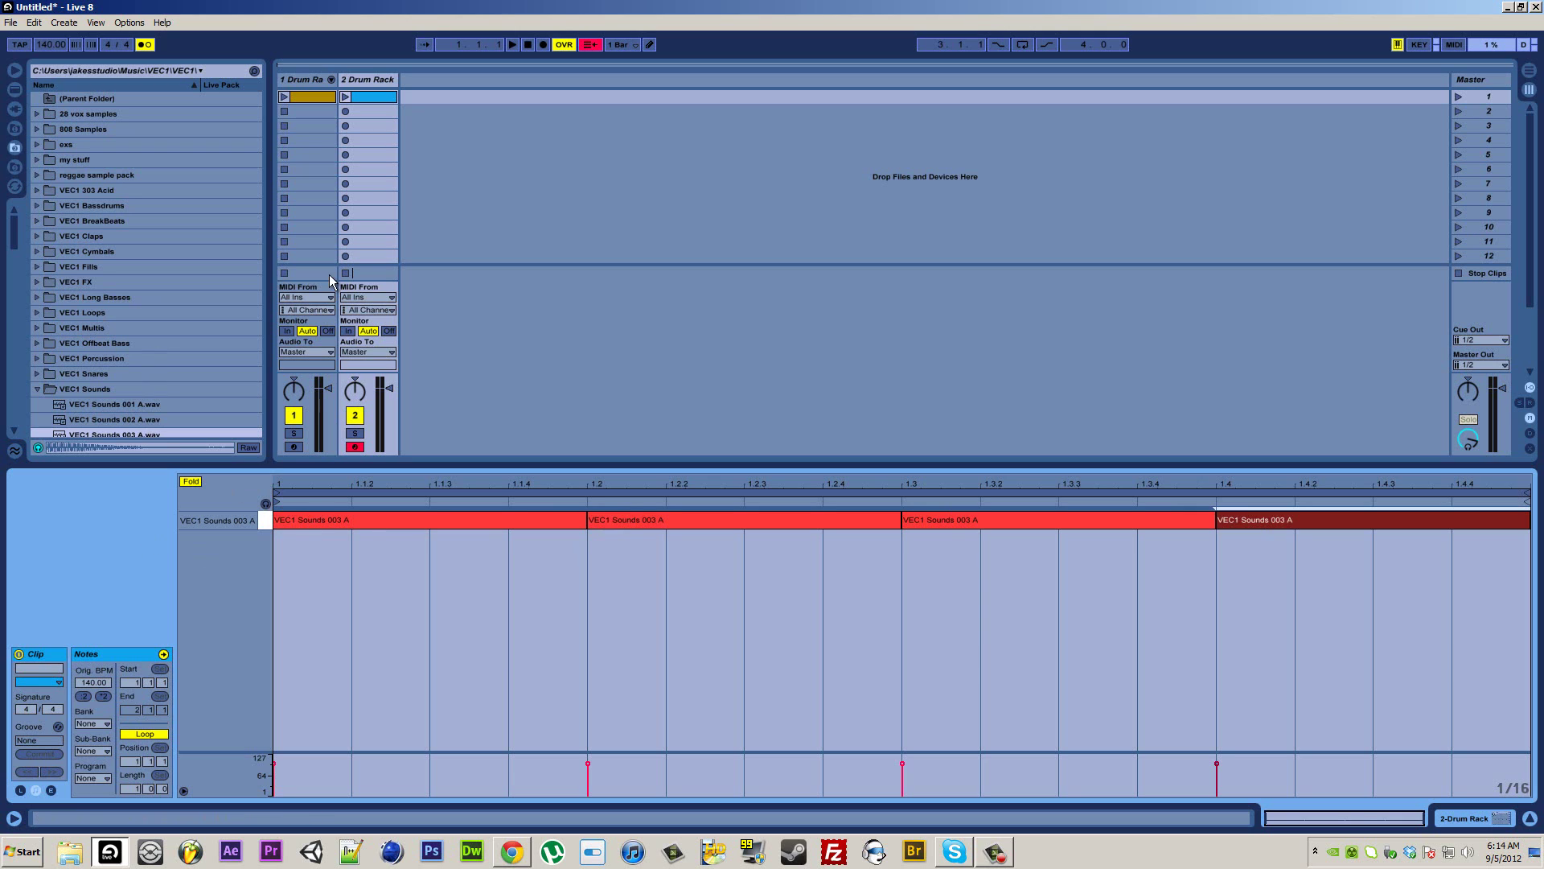
left_click(345, 96)
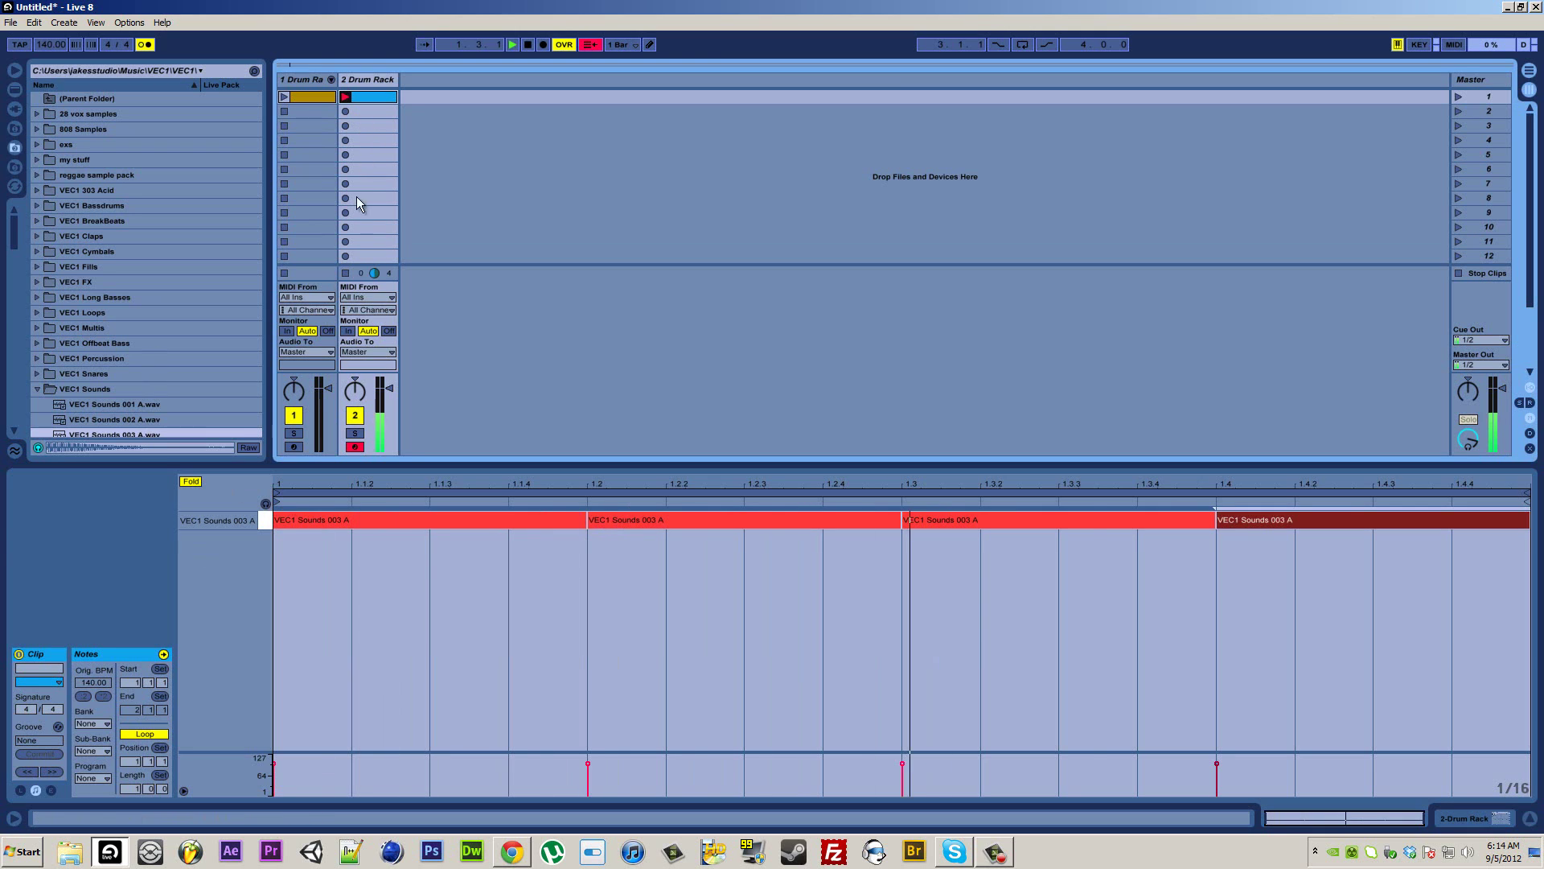
Show the clip's pitch bend envelope and add breakpoints at the start and end of the clip.
left_click(51, 791)
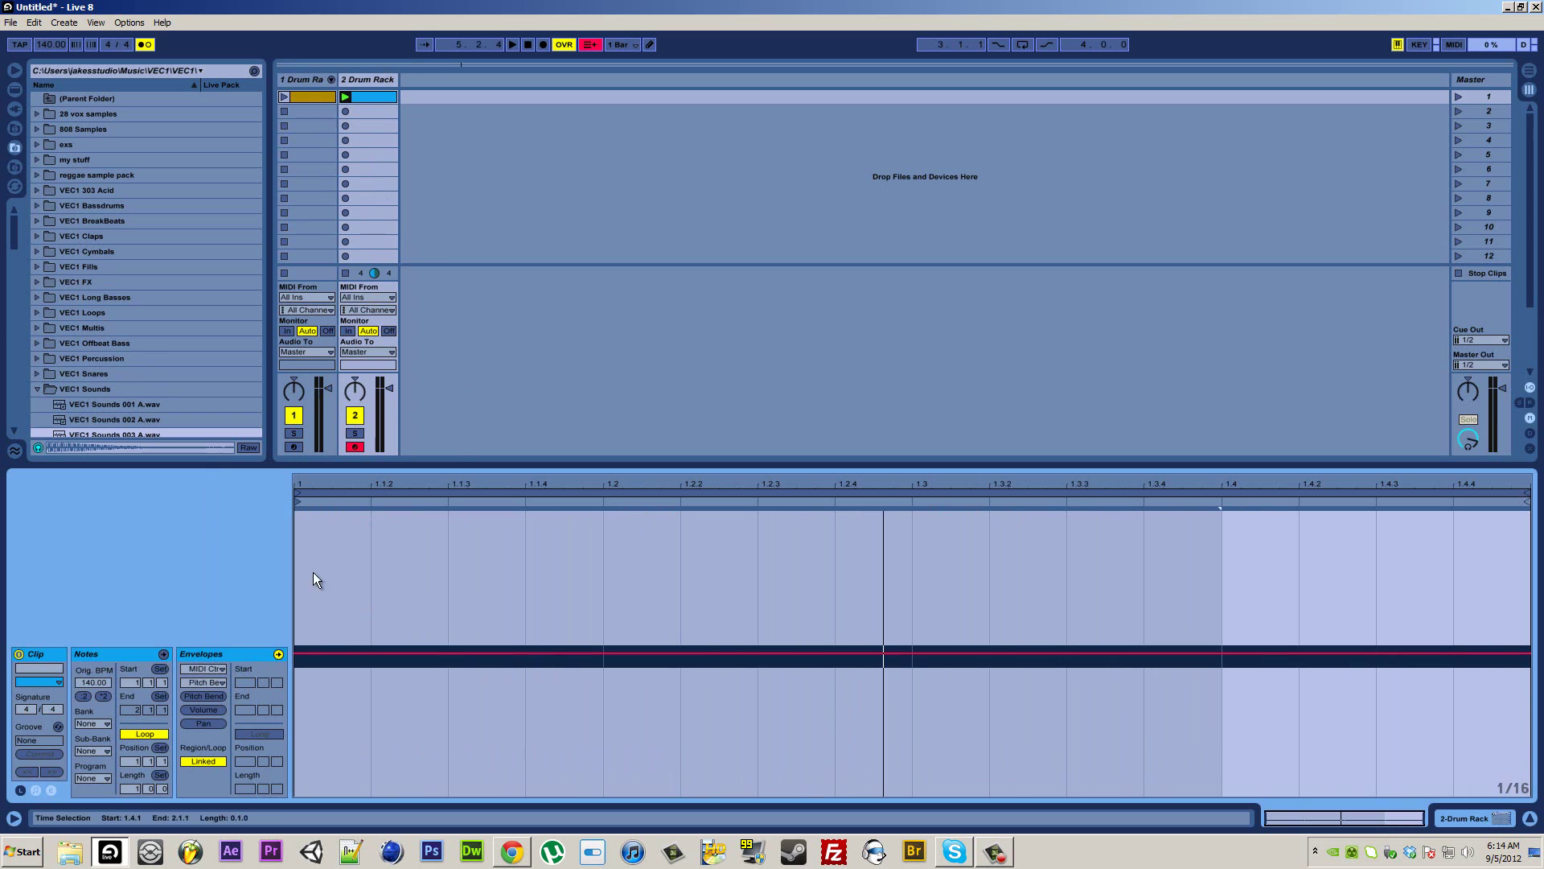
left_click(296, 653)
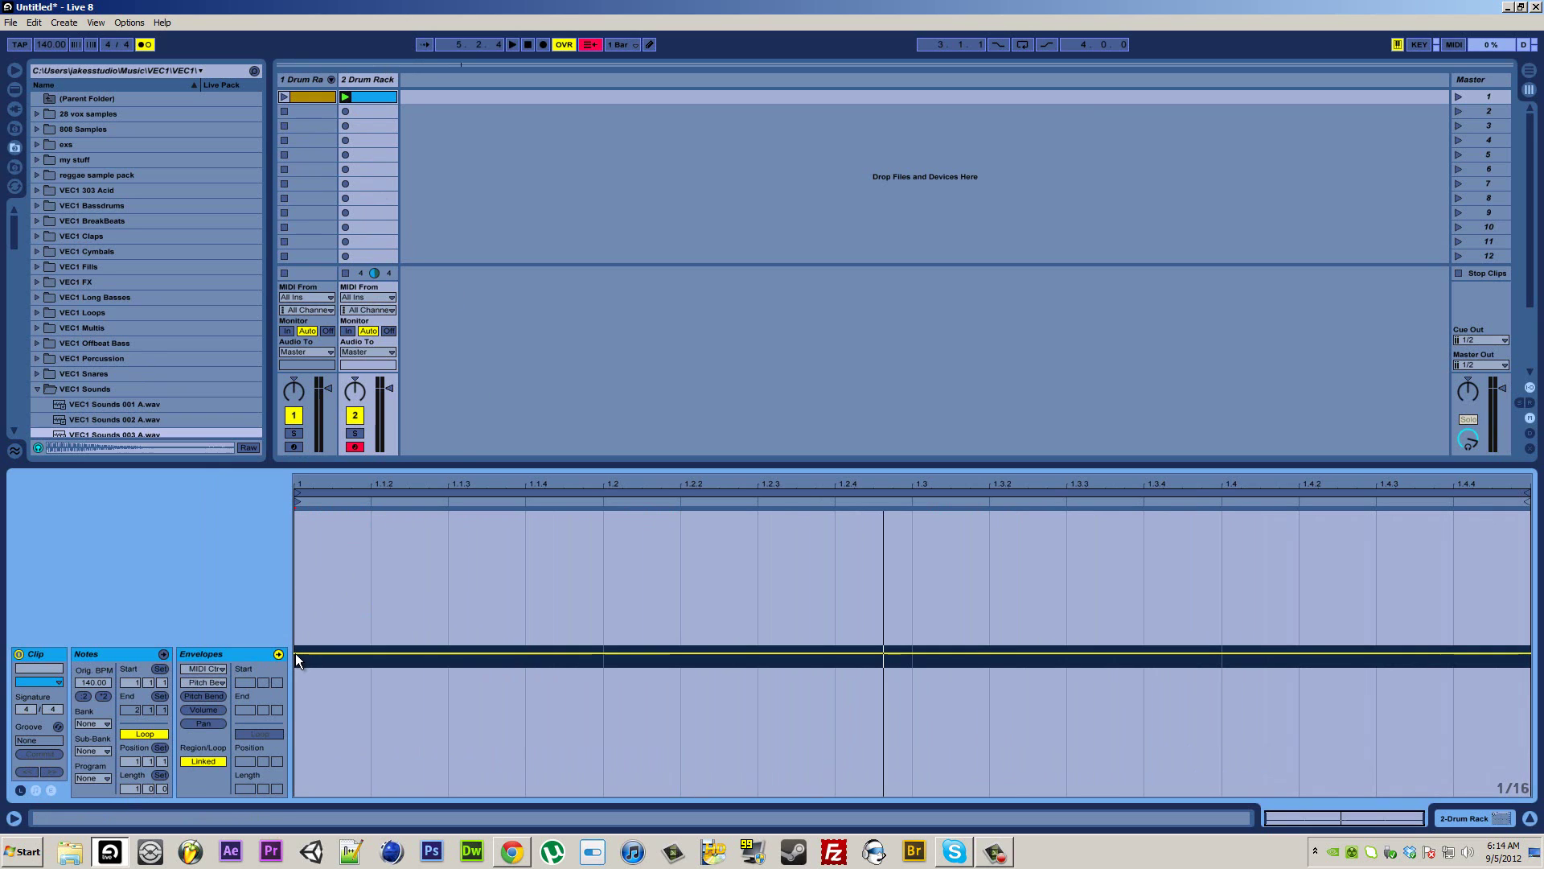
left_click(1518, 652)
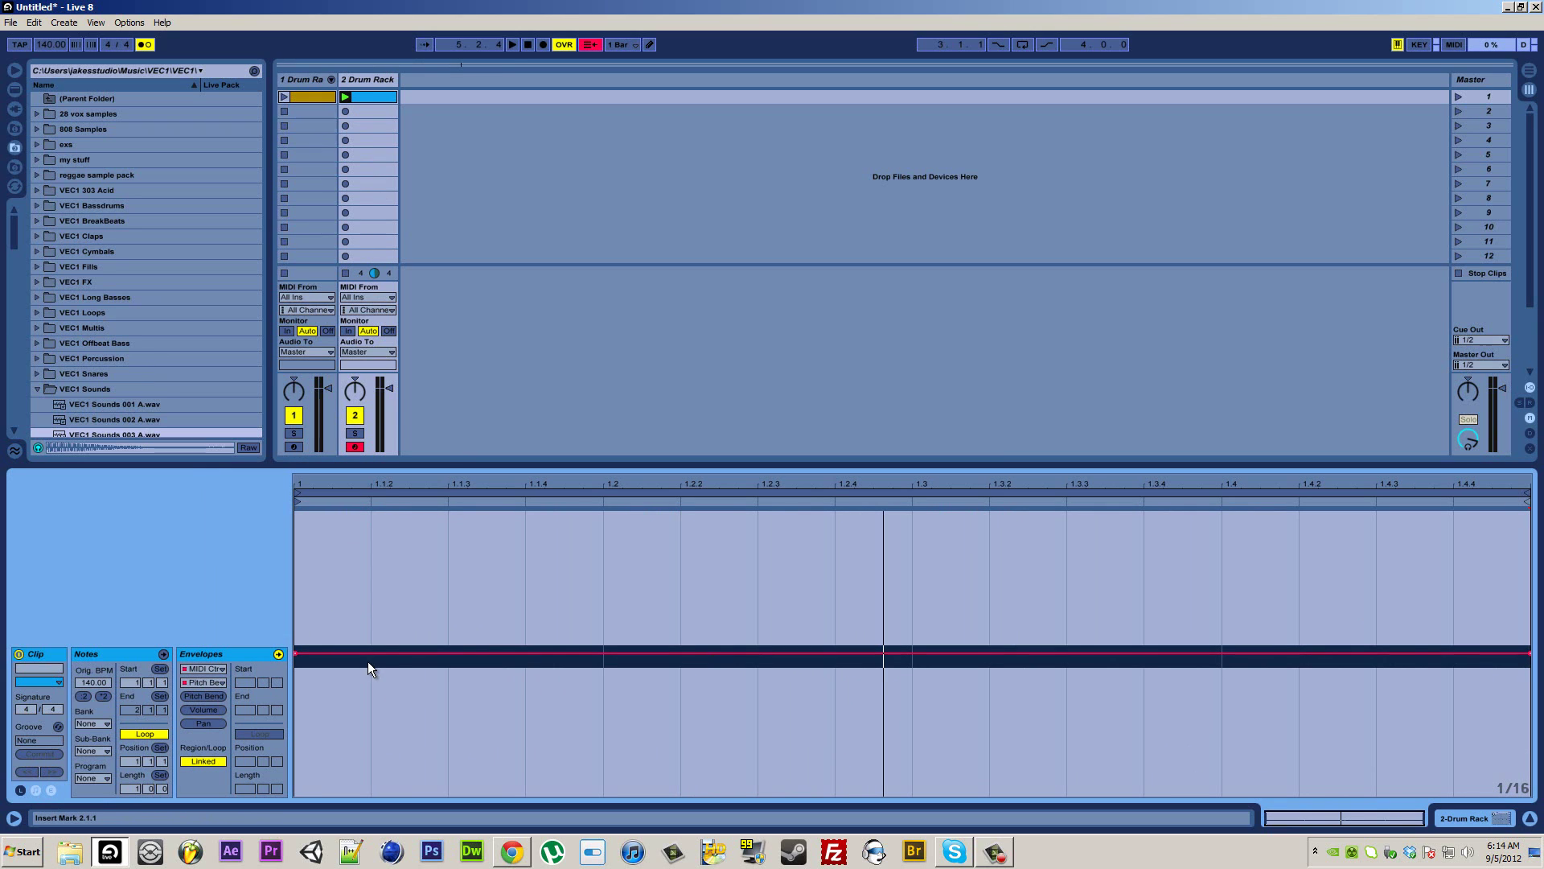
Add envelope breakpoints at 1.2 and 1.3 and ramp the pitch bend from centre up to maximum between them.
left_click(604, 653)
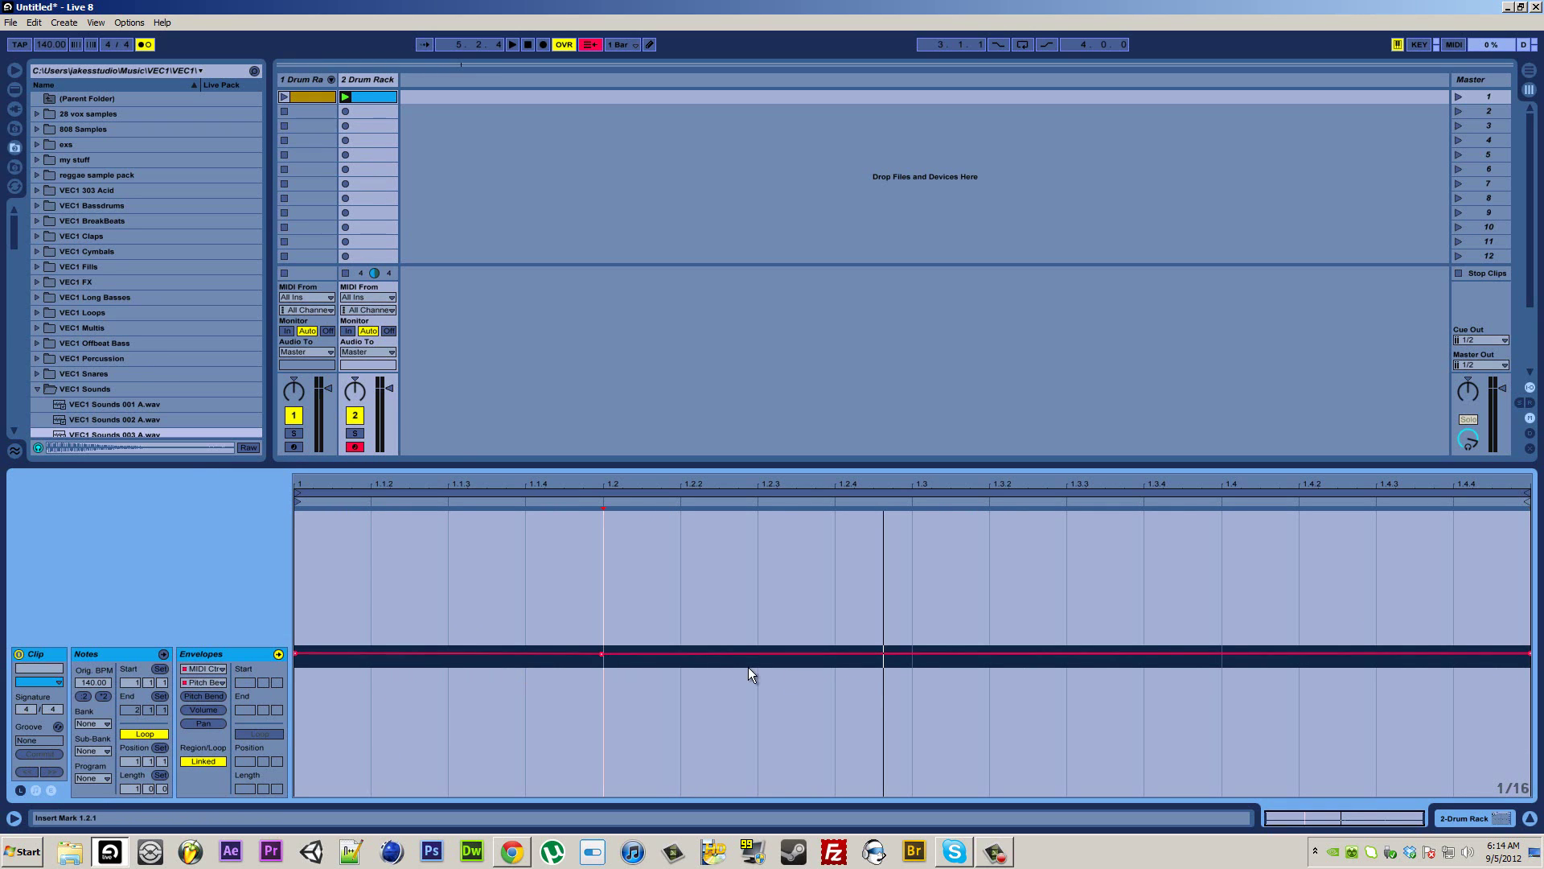
left_click(913, 653)
left_click_drag(861, 653, 861, 513)
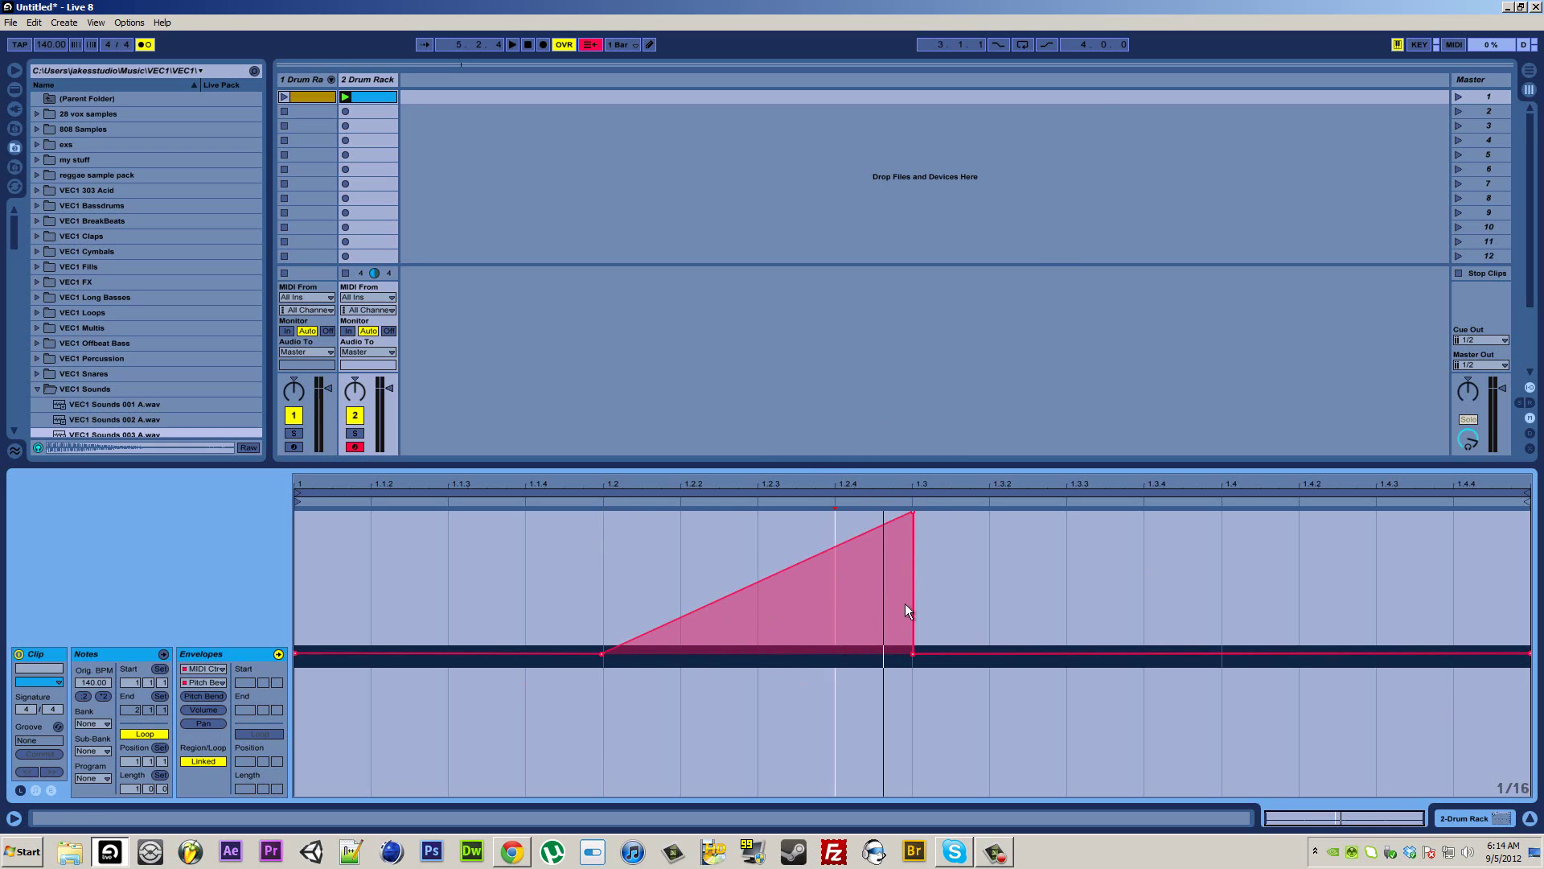
Make the pitch bend fall from maximum at 1.4 to centre at 1.4.3 and rise to maximum at the clip's end, and audition the clip.
left_click(1223, 653)
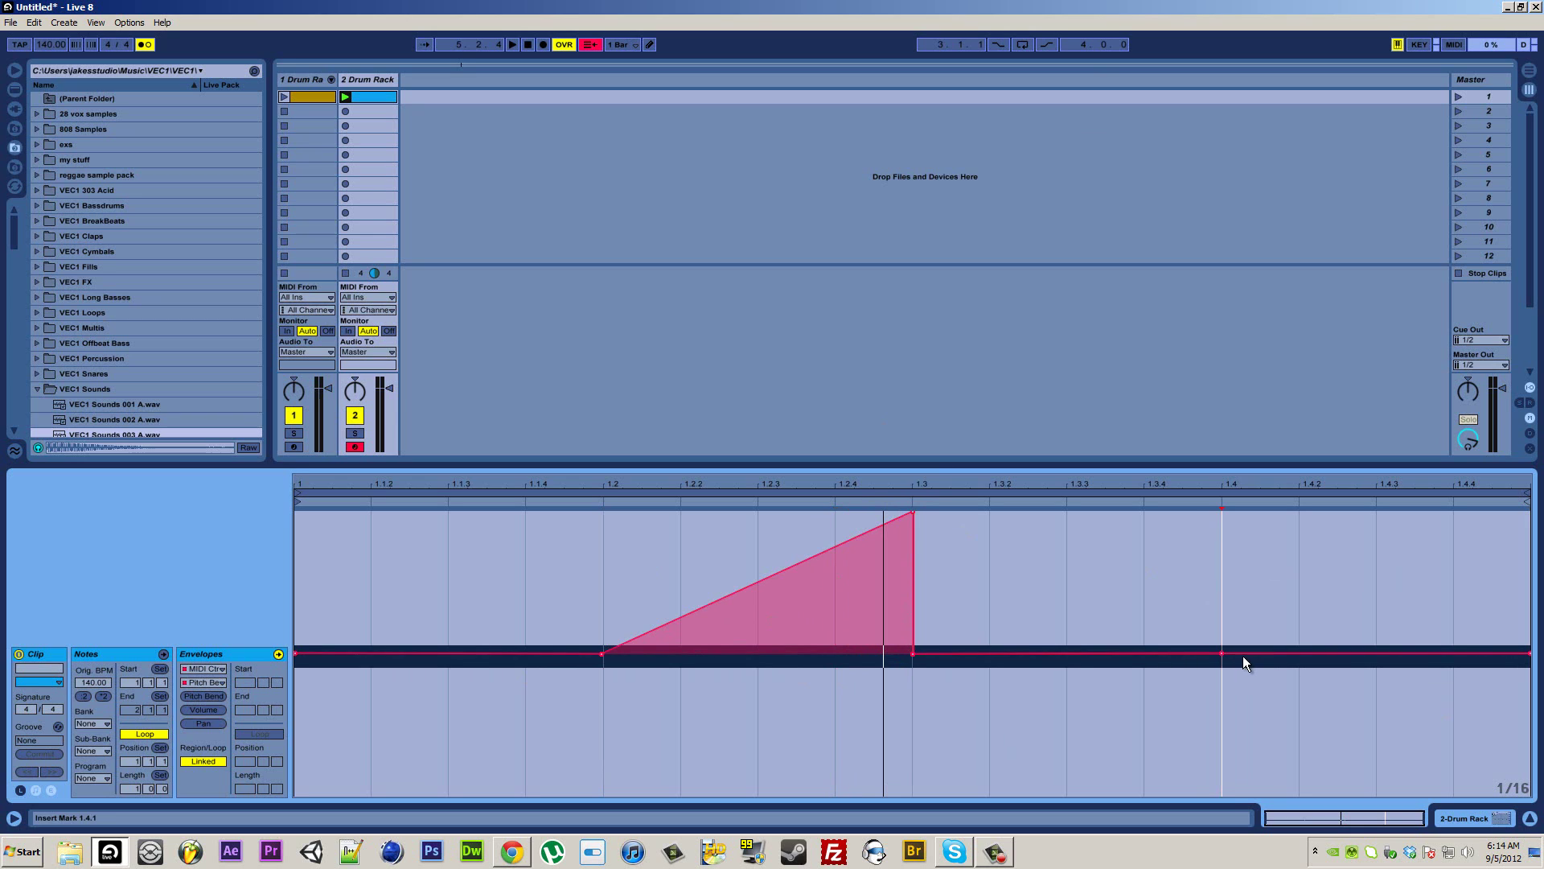
left_click_drag(1243, 653, 1239, 512)
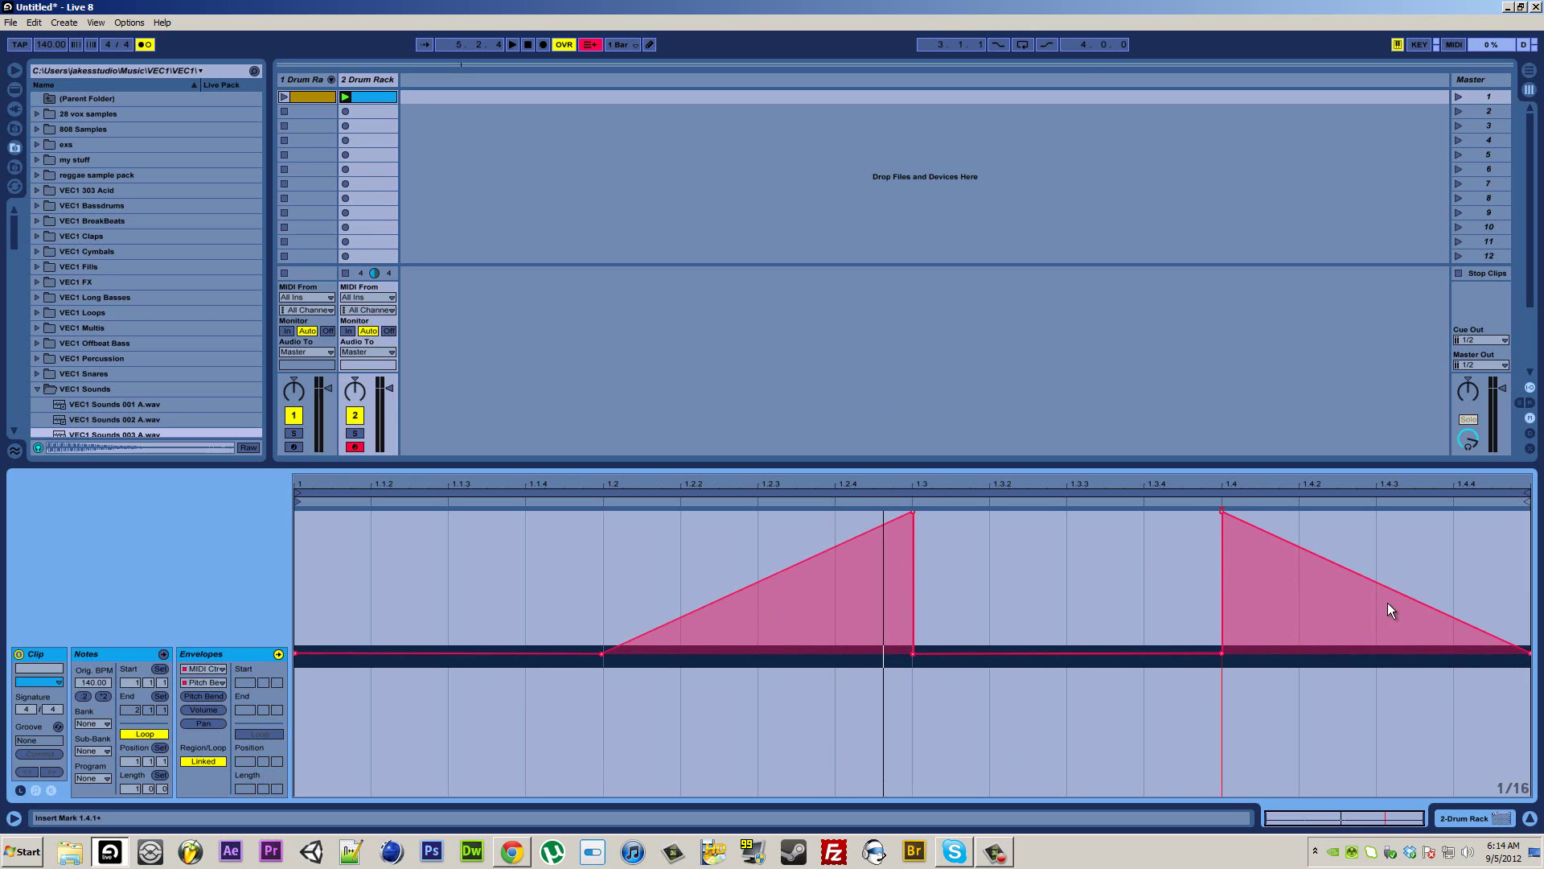
left_click(1379, 583)
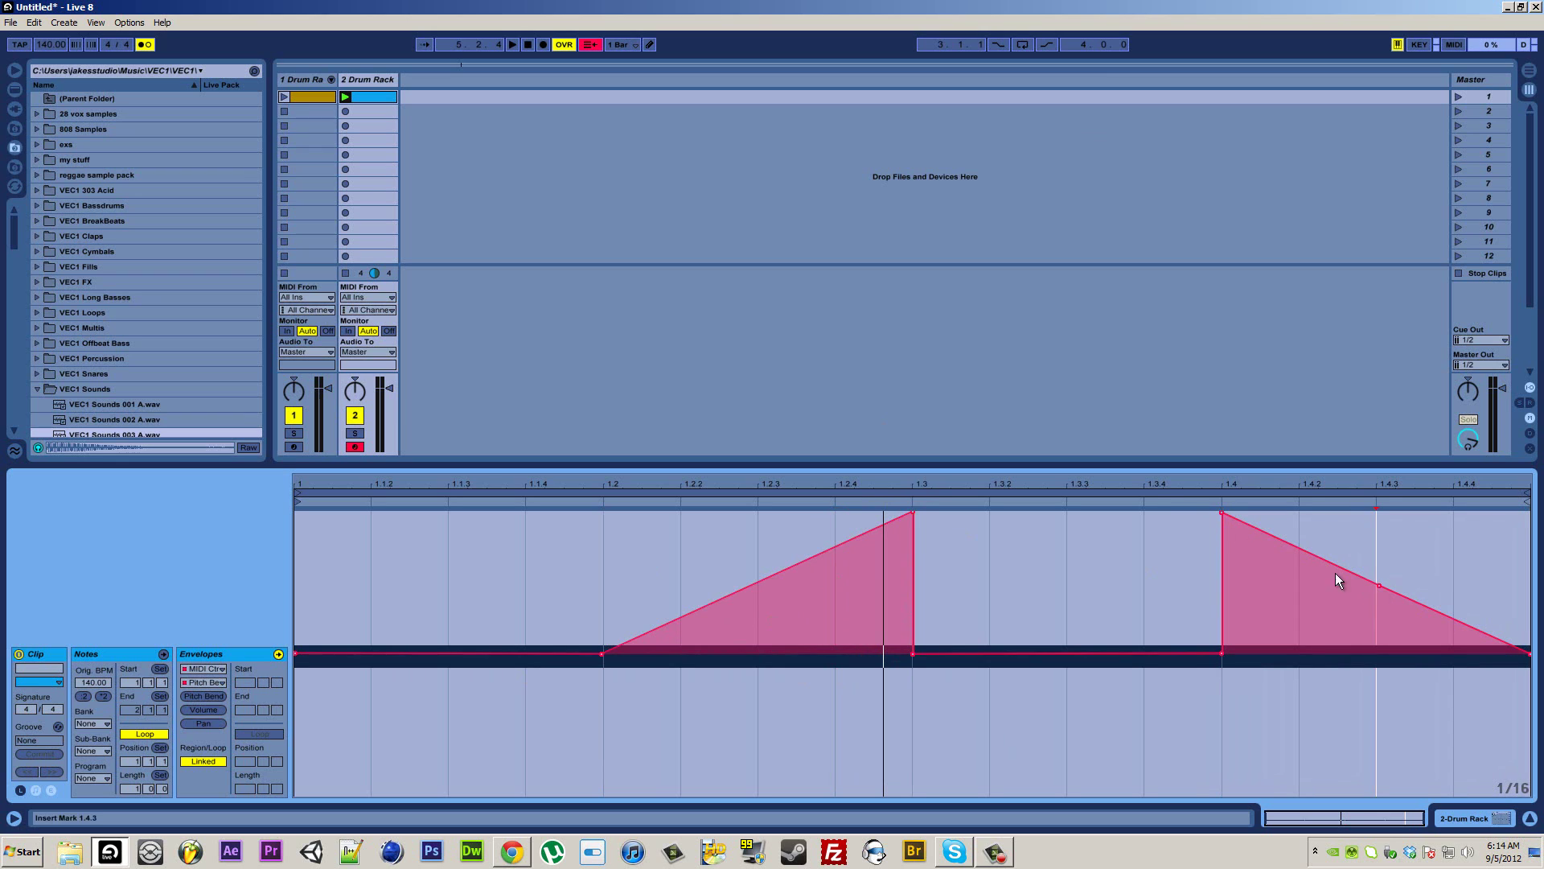
left_click(1222, 513)
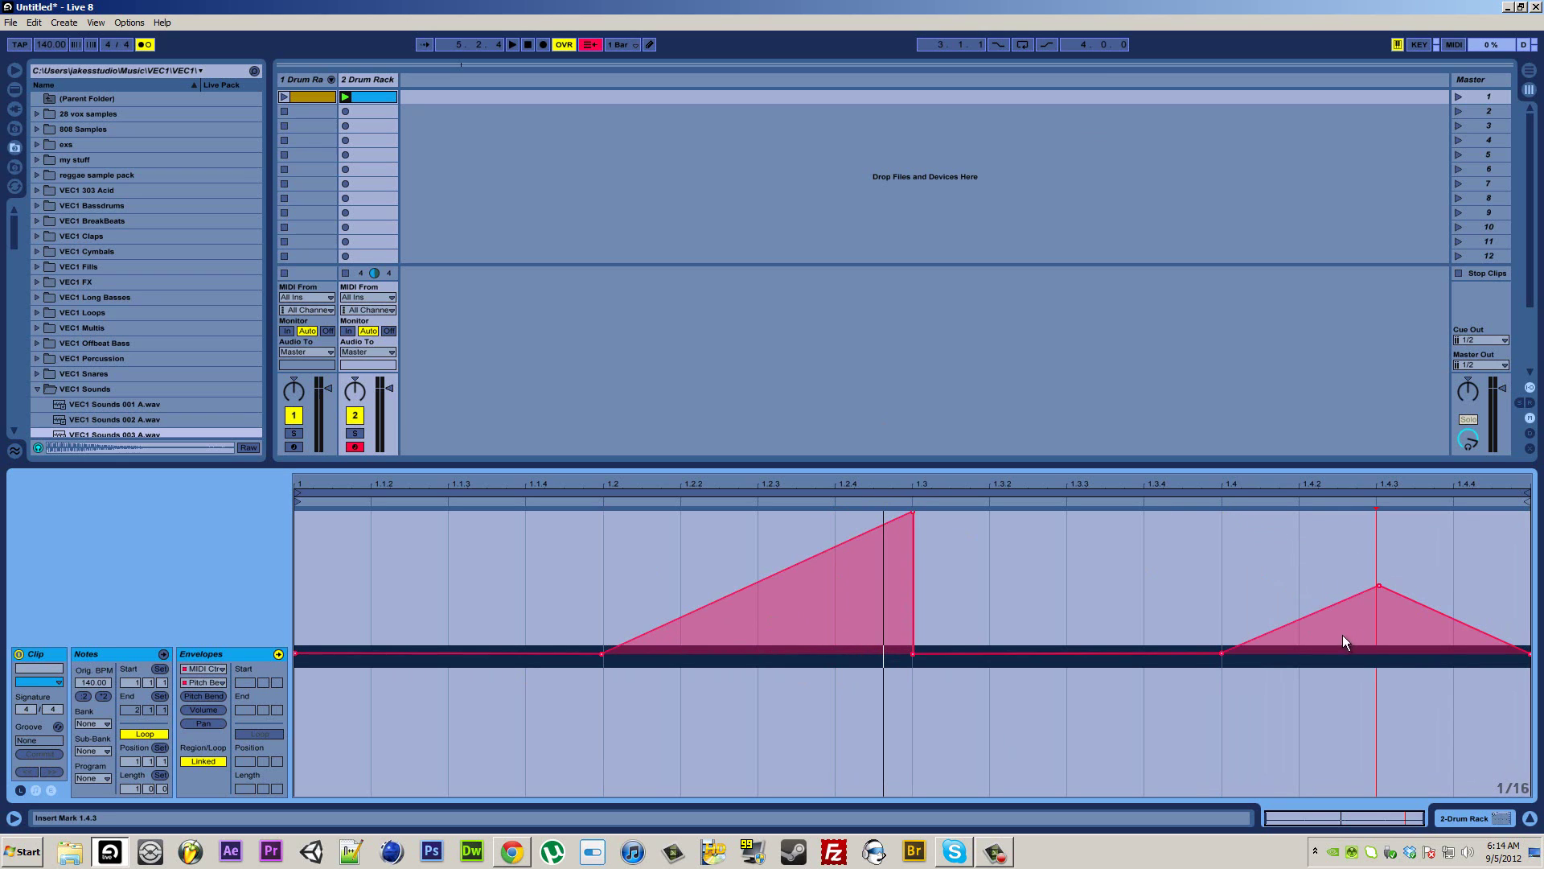
left_click(1379, 586)
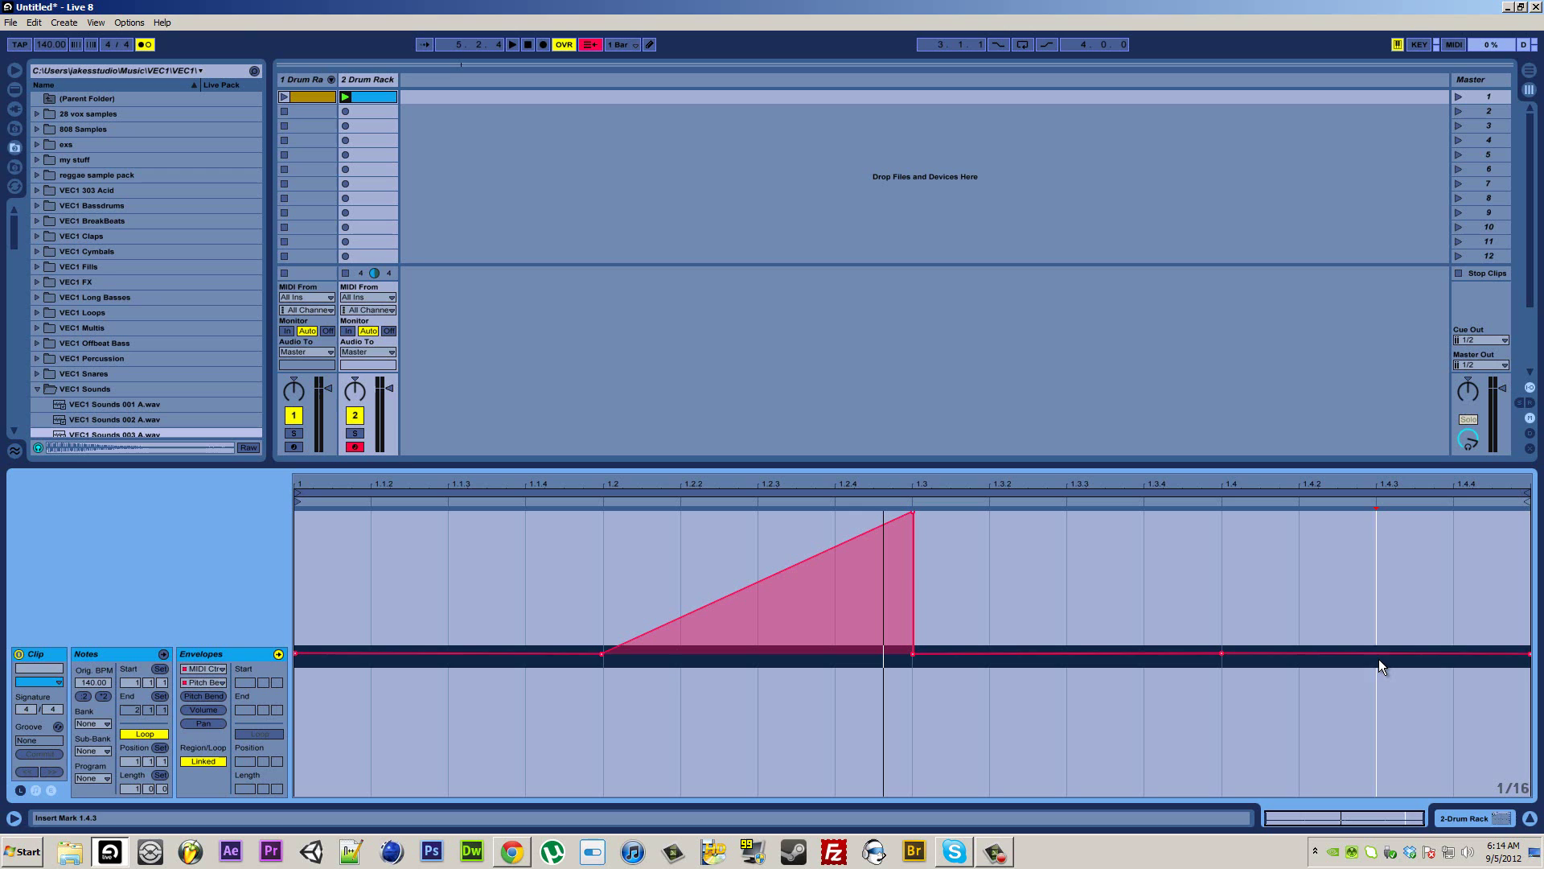
left_click(1223, 512)
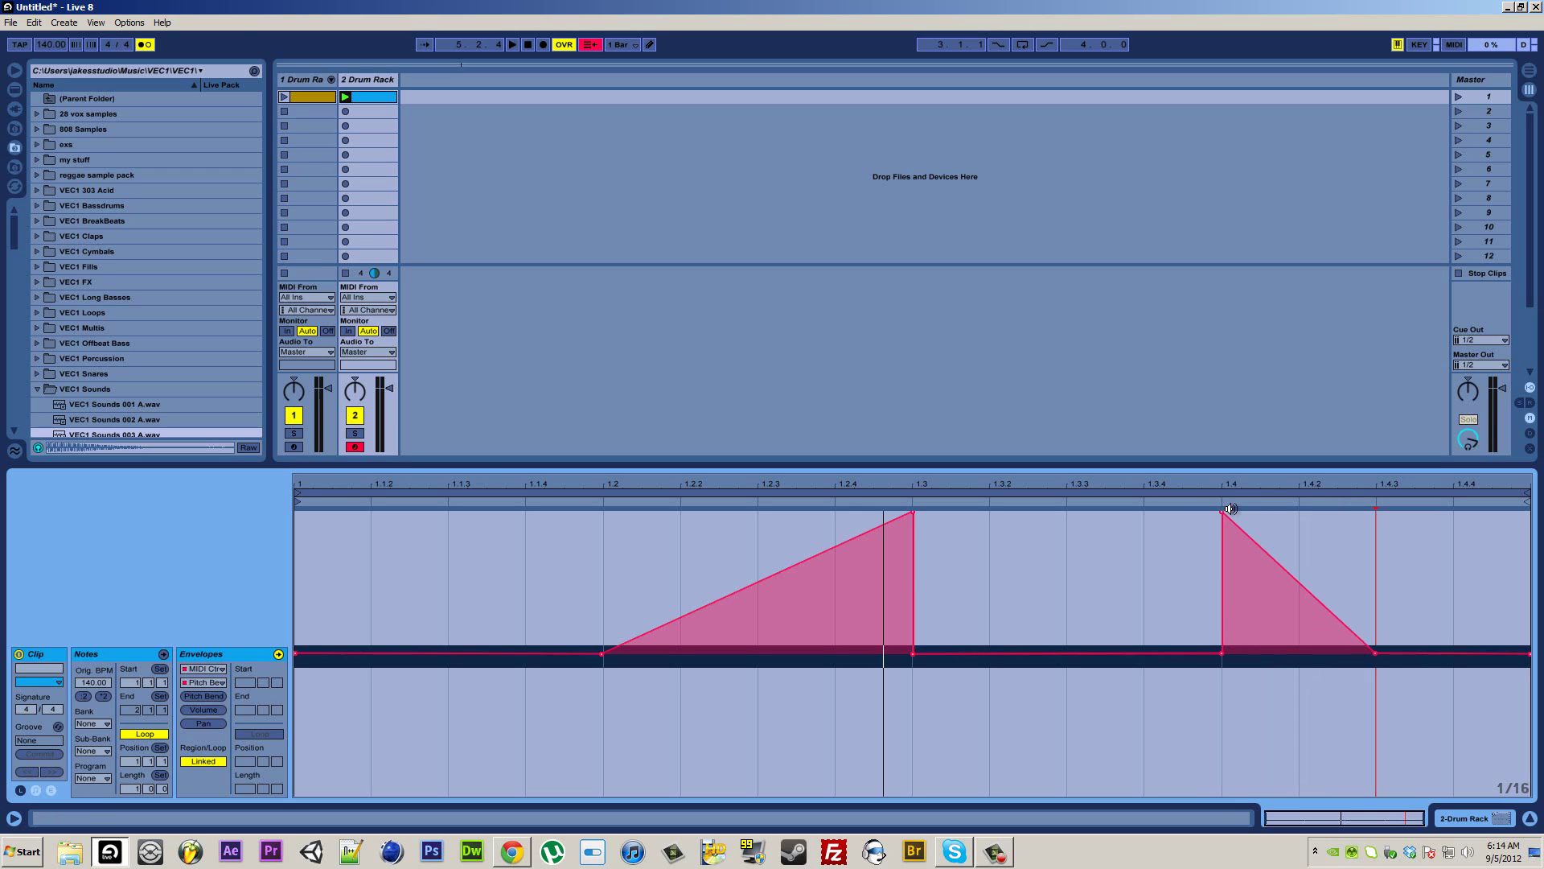
left_click_drag(1437, 652, 1529, 511)
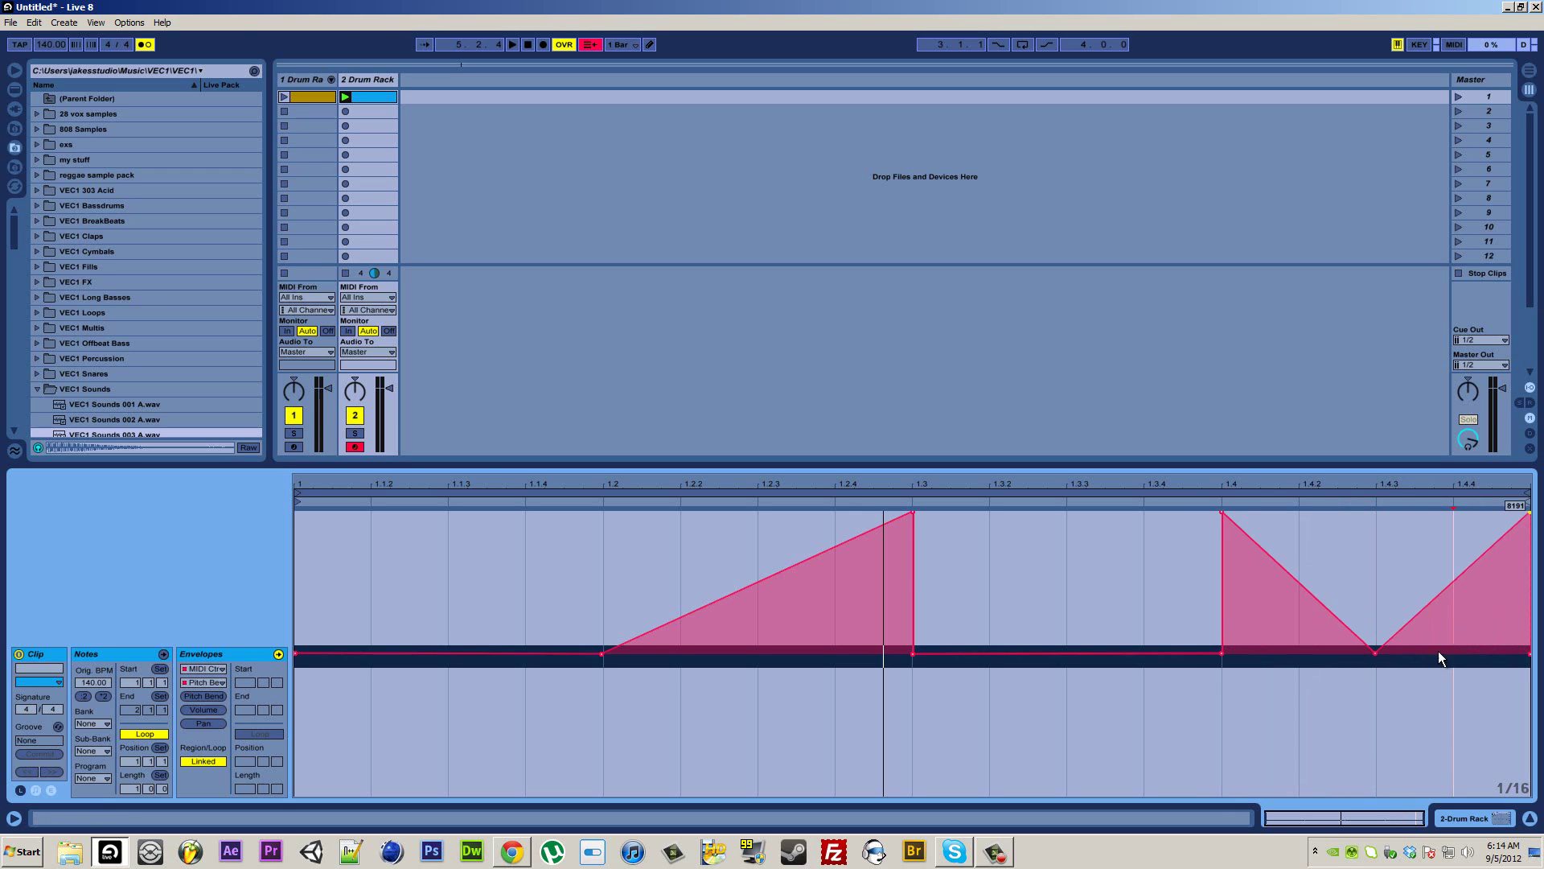
left_click(512, 45)
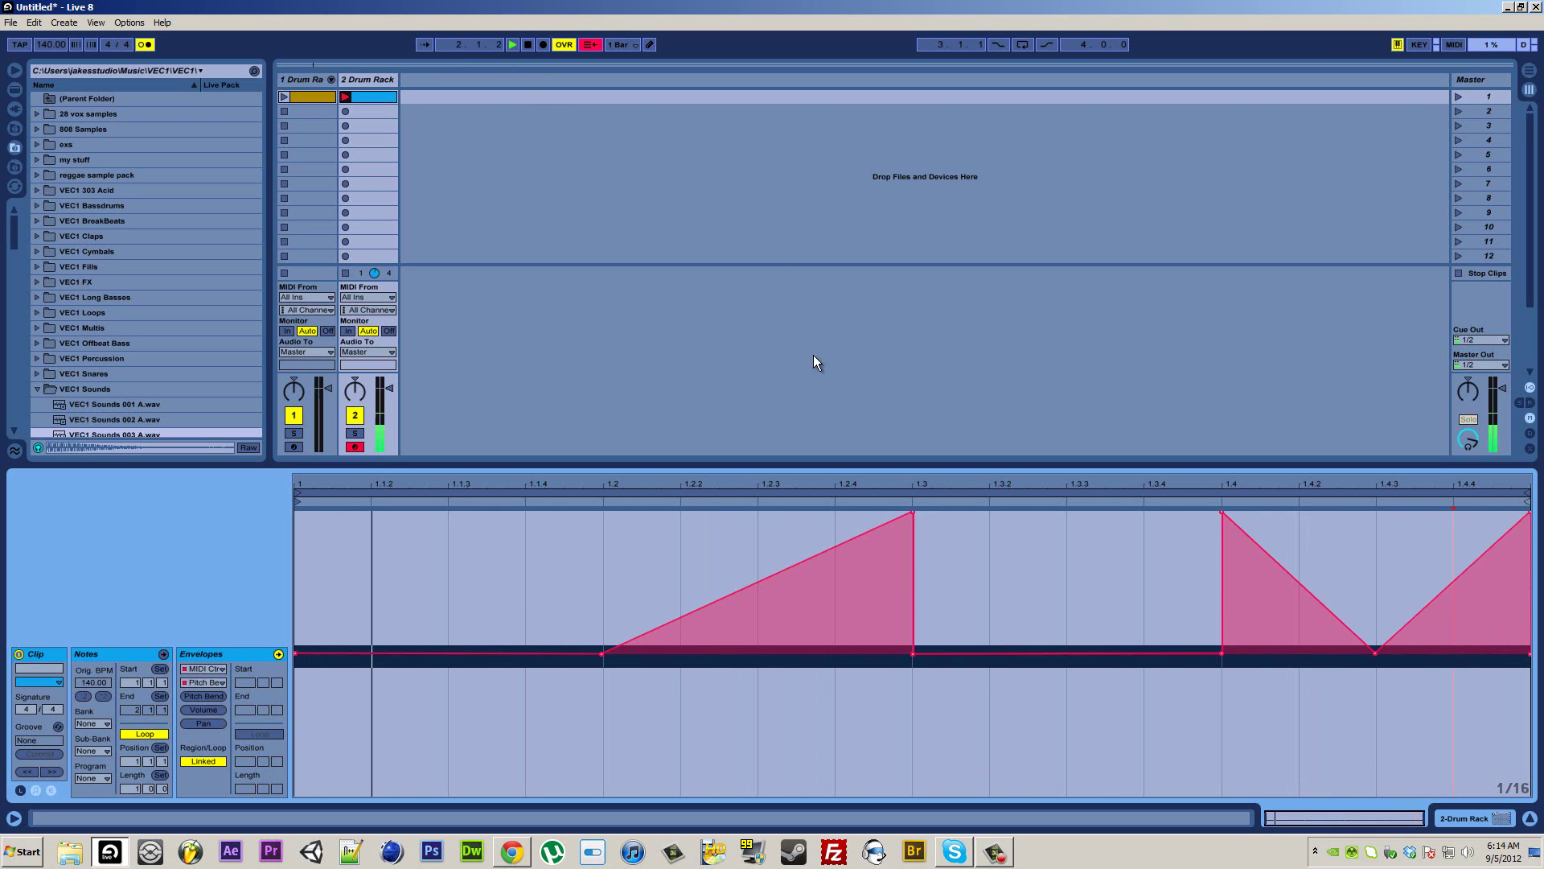
left_click(531, 46)
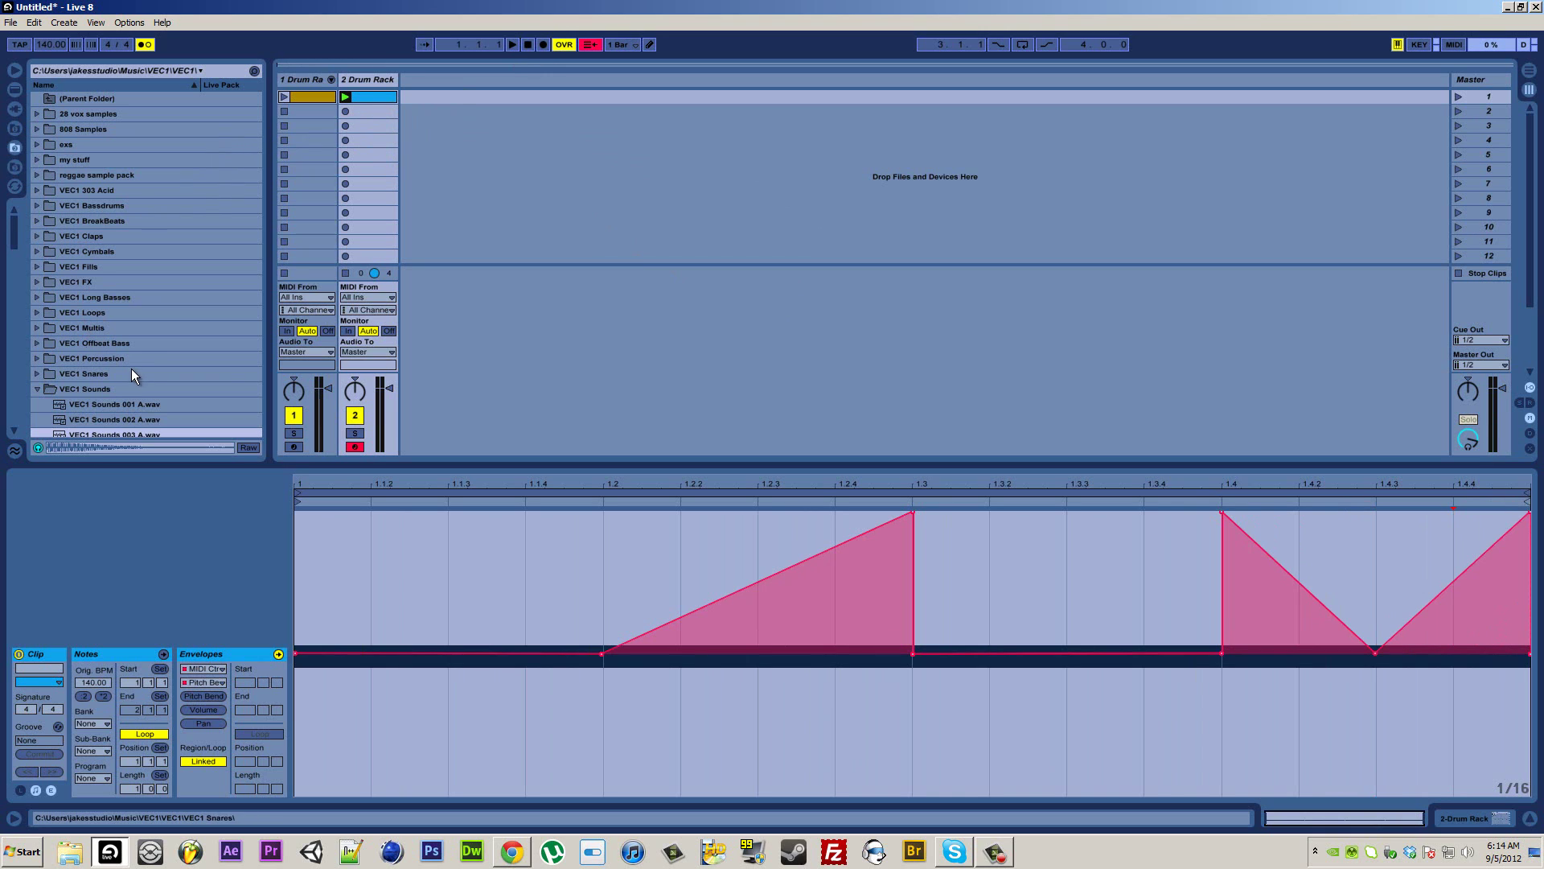
Create a new Simpler track loaded with VEC1 Sounds 003 A.wav and set the Simpler's volume to 0.00 dB.
left_click(13, 90)
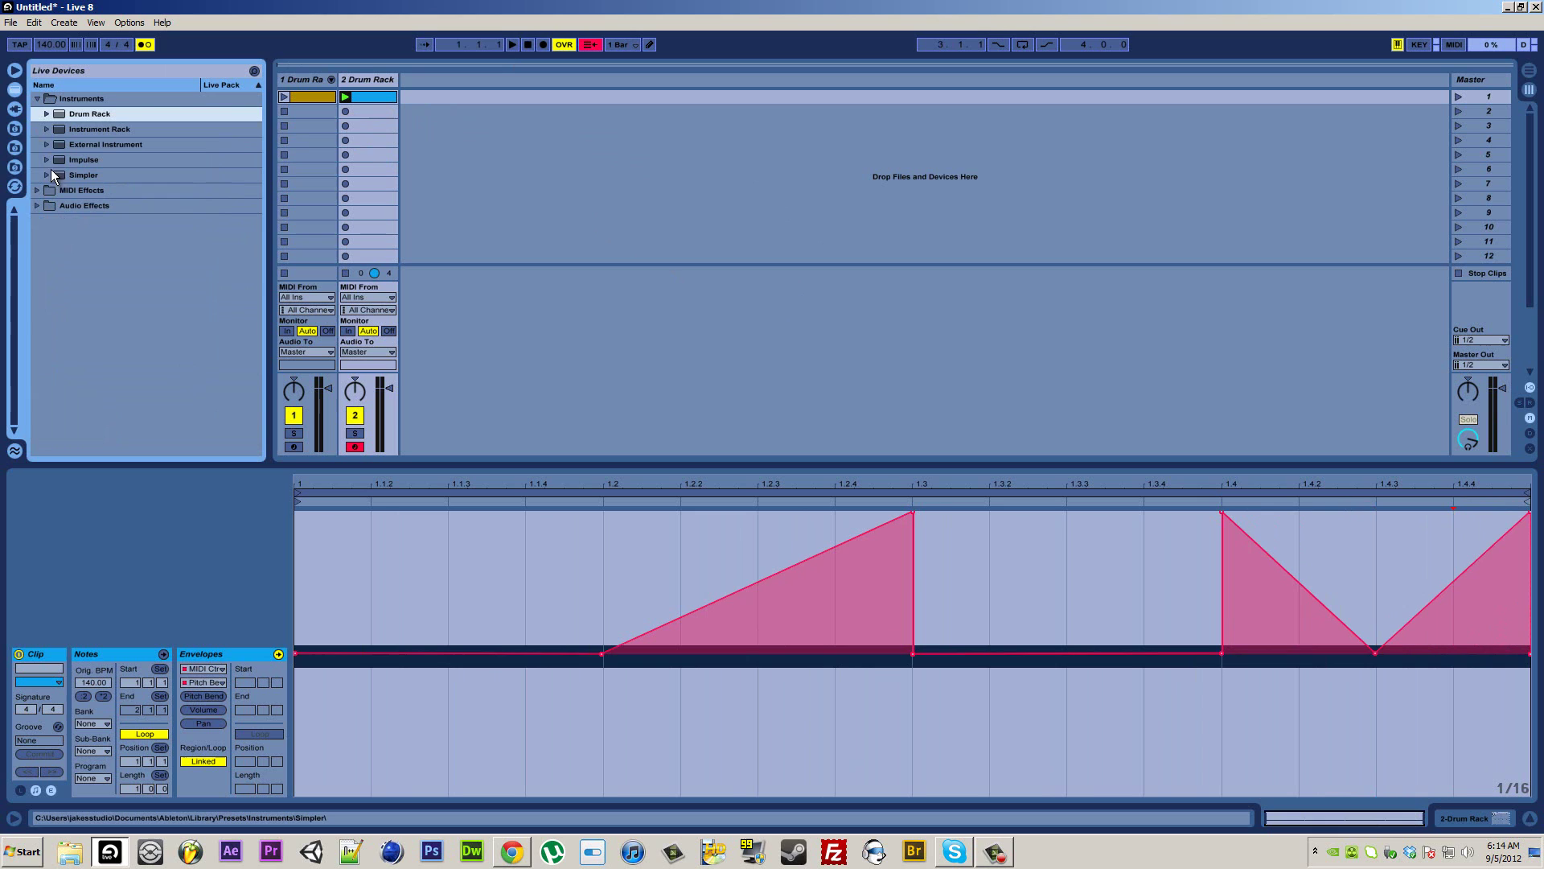
left_click_drag(61, 160, 457, 83)
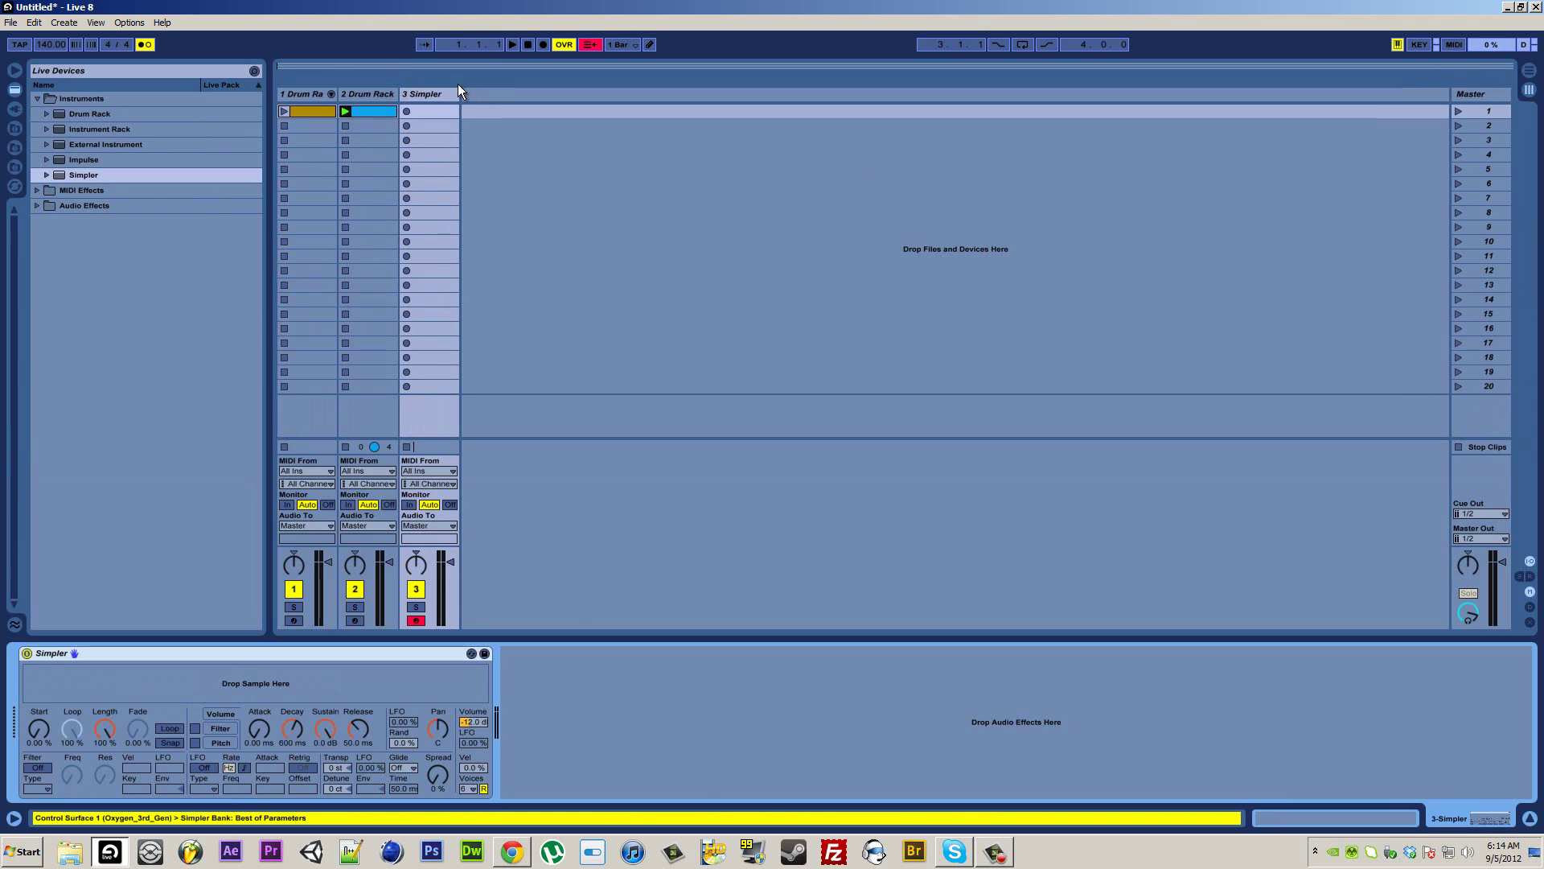
left_click(14, 148)
left_click_drag(77, 434, 182, 671)
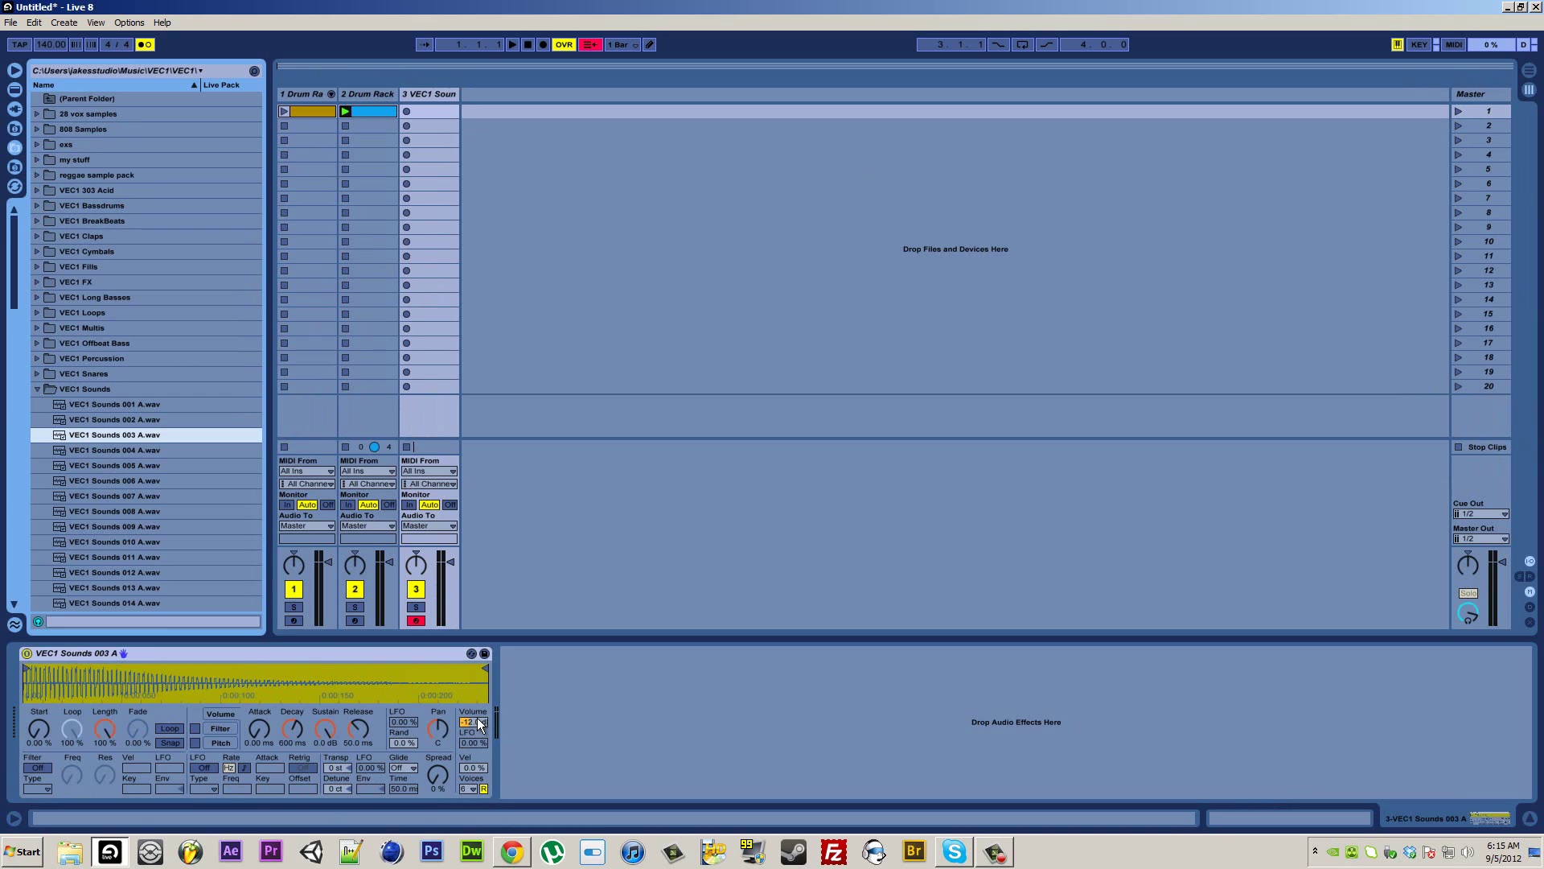
left_click_drag(480, 724, 479, 724)
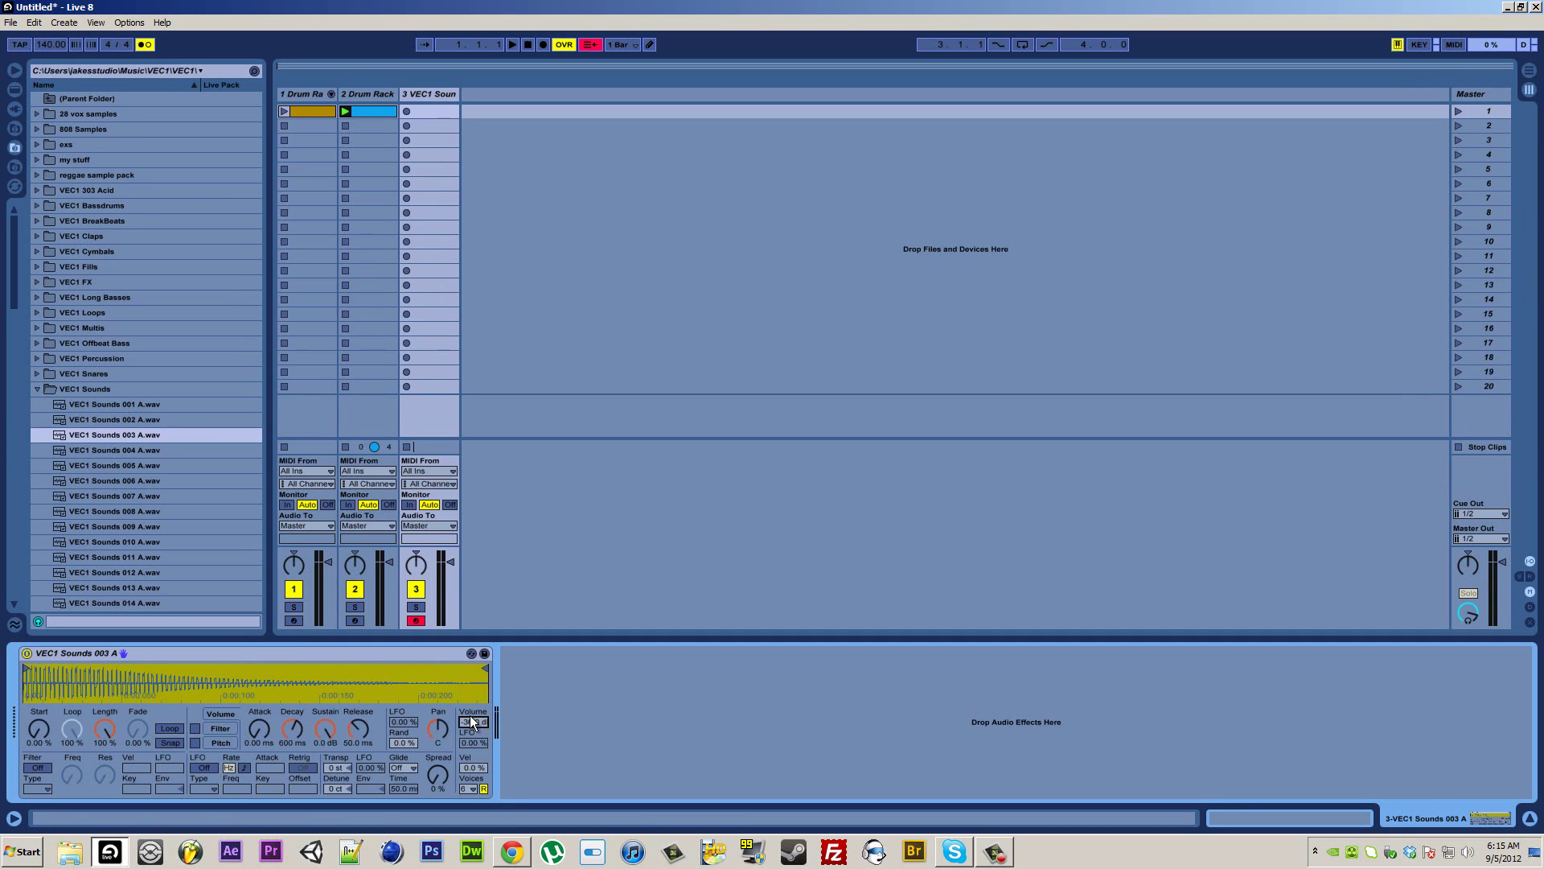
left_click_drag(470, 716, 471, 715)
Browse 28 vox samples to the PS28 VH adlibs folder inside PS28 VH Vocals and preview 28a-voc01.wav.
left_click(36, 388)
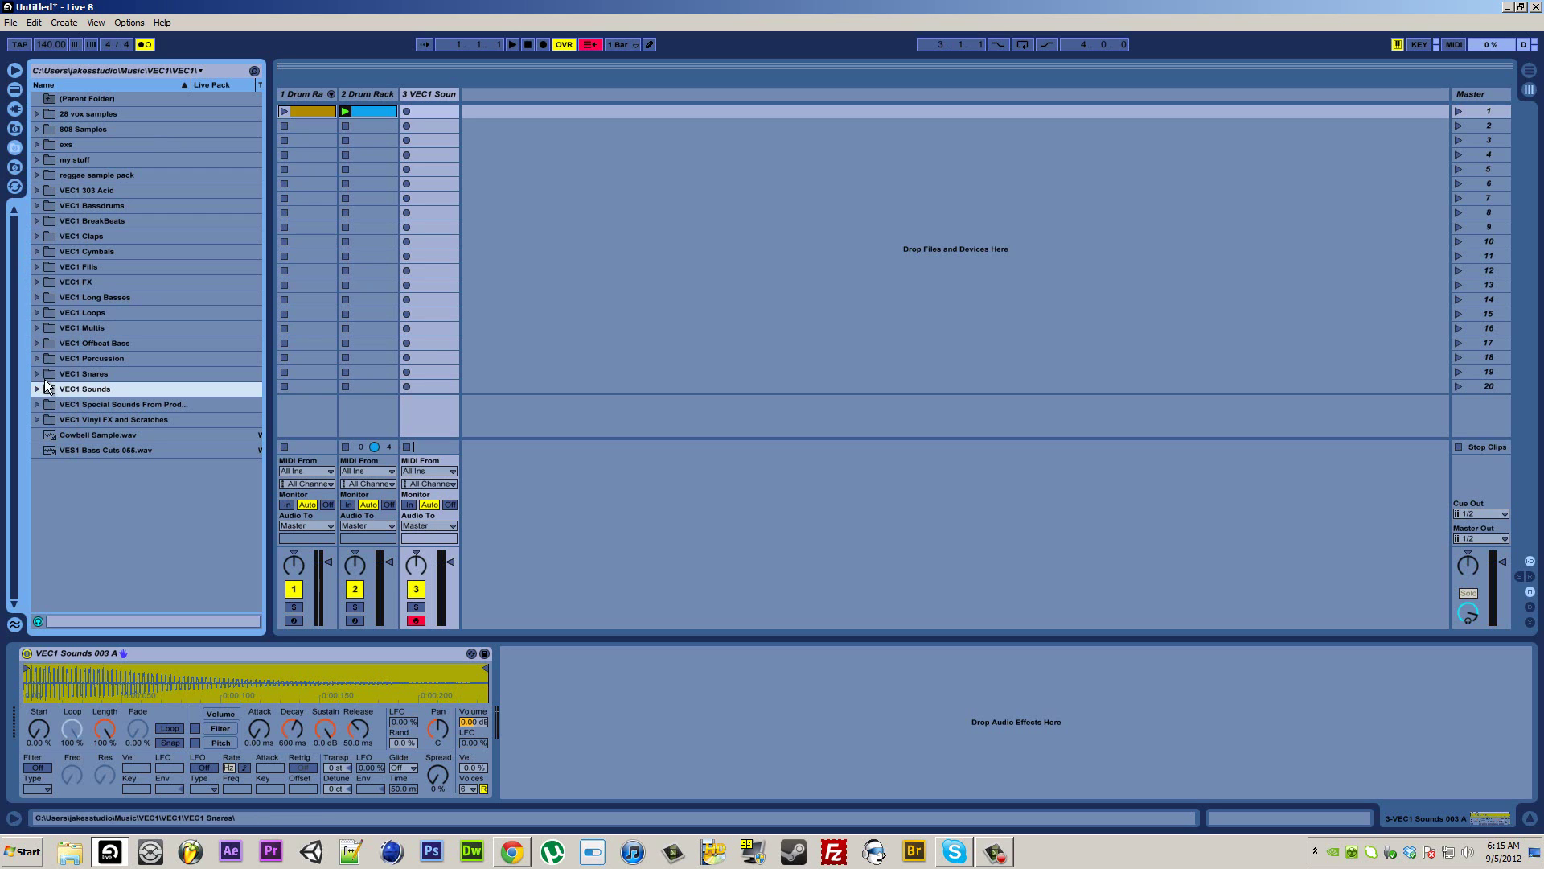
left_click(36, 114)
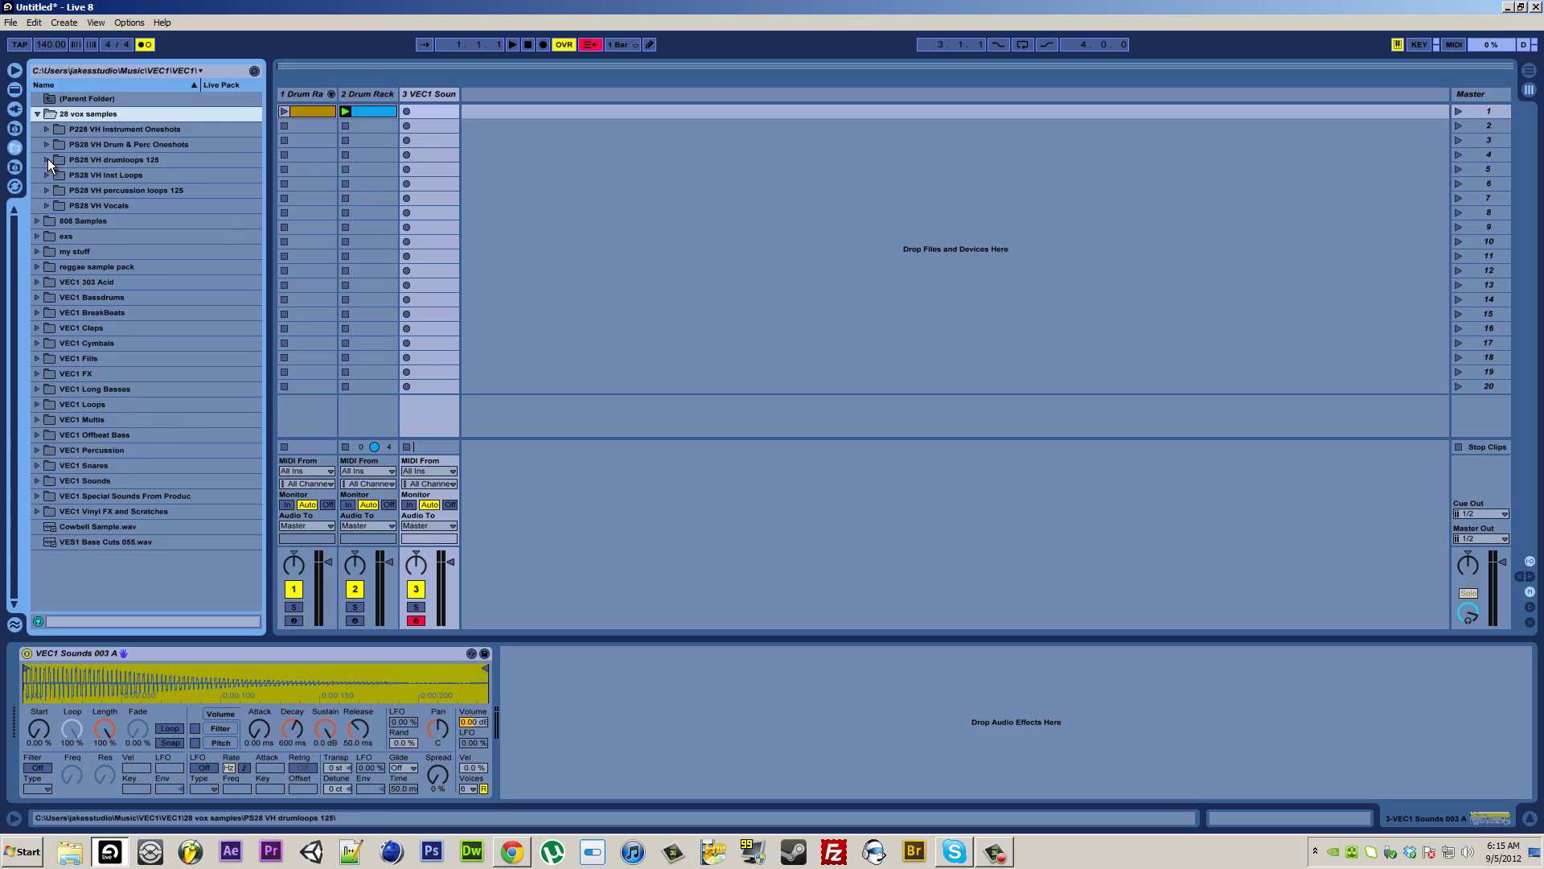
left_click(47, 206)
left_click(79, 221)
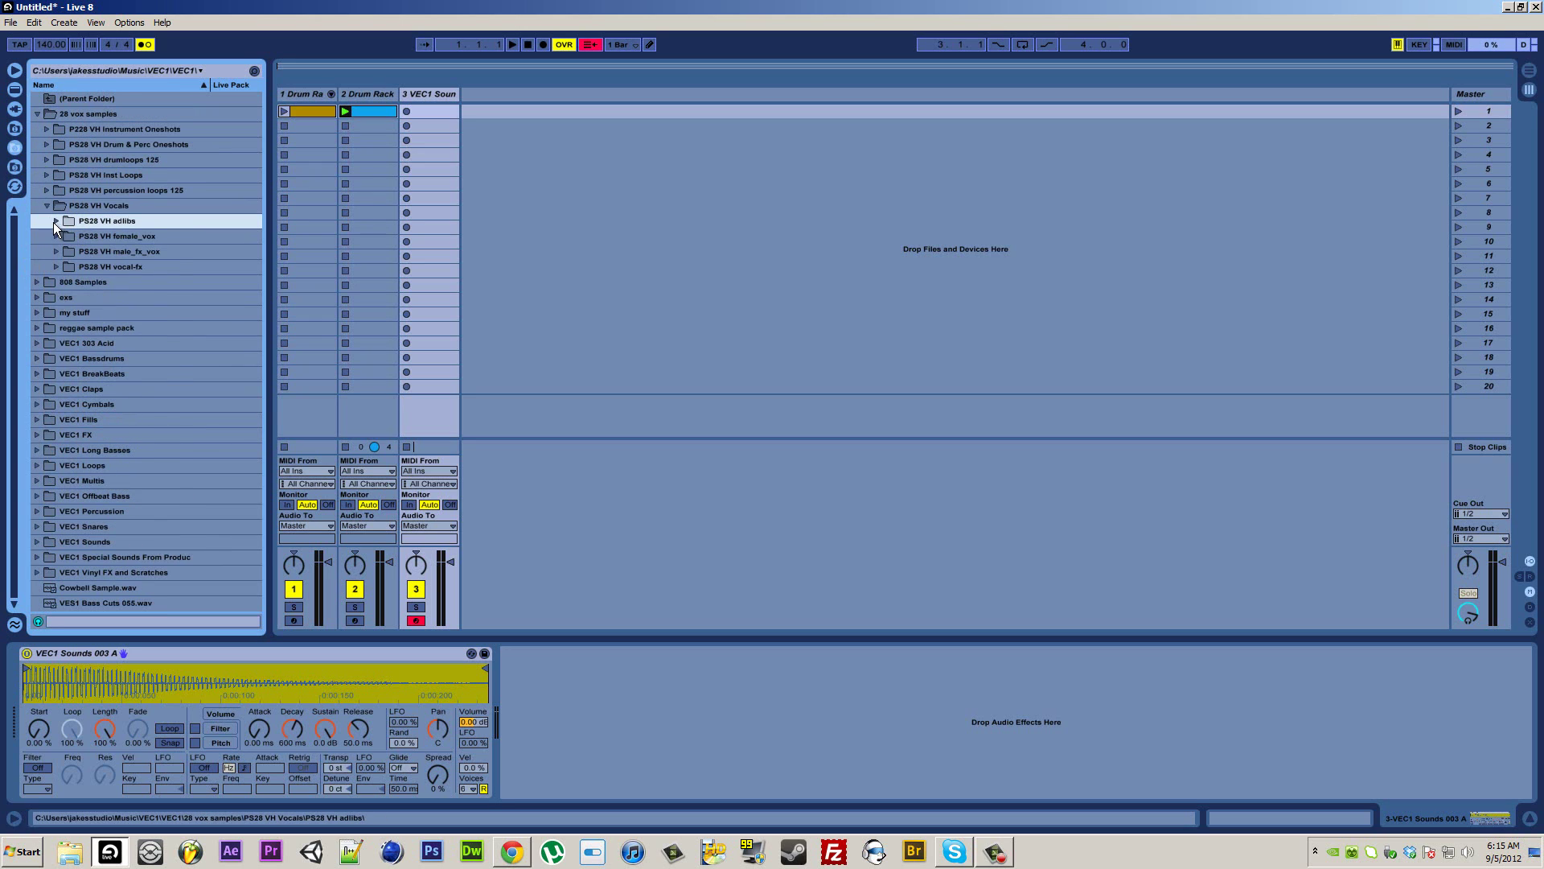
left_click(56, 221)
left_click(80, 237)
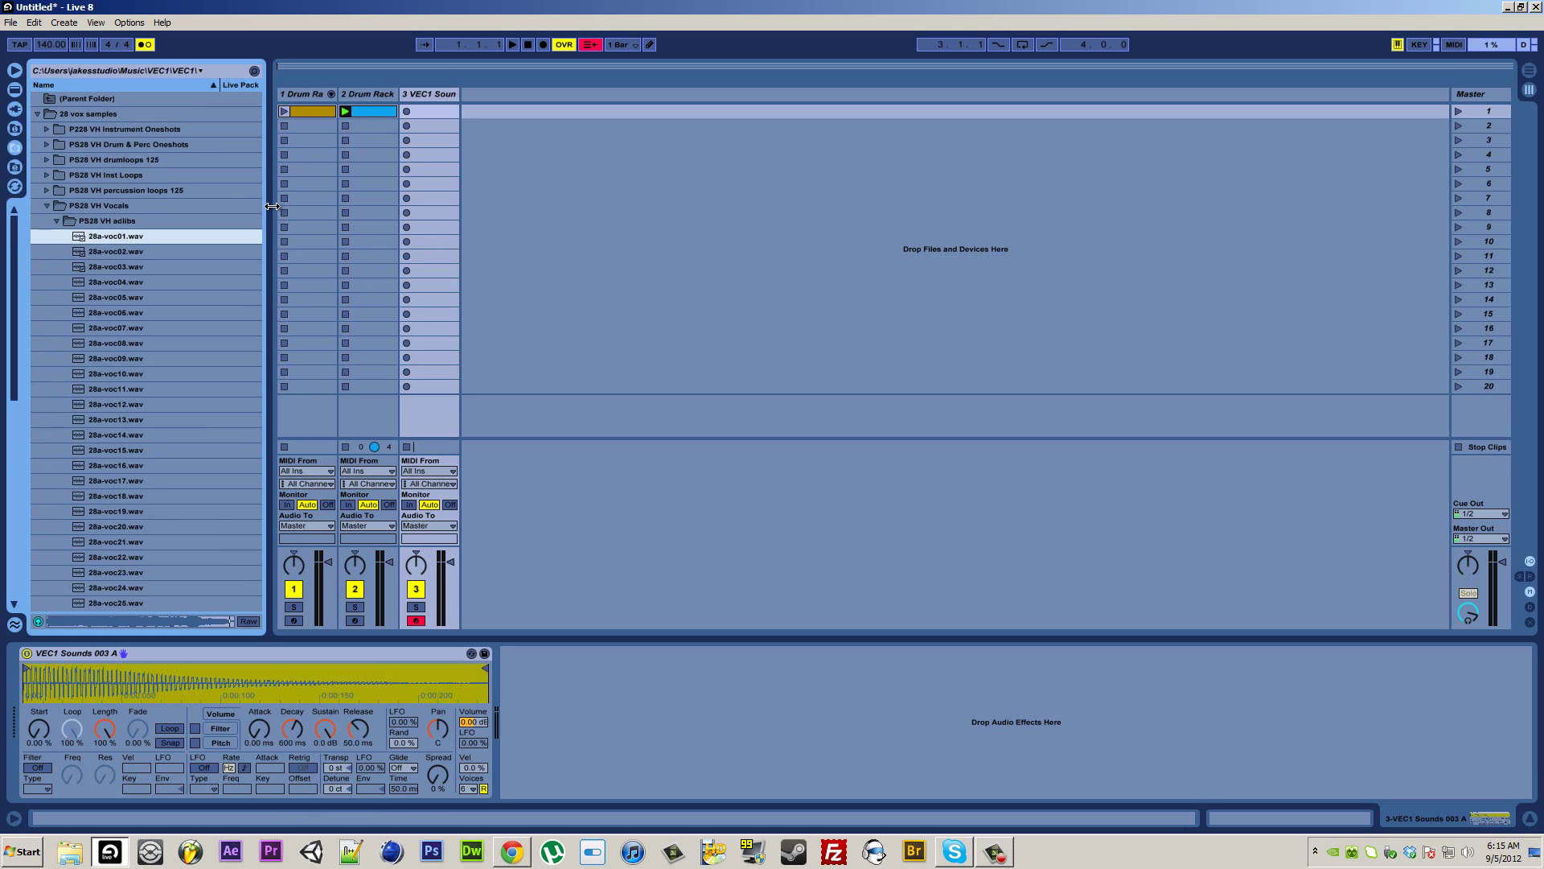
Turn off sample previewing and place 28a-voc01.wav as a clip in the first slot of a new audio track.
left_click(528, 44)
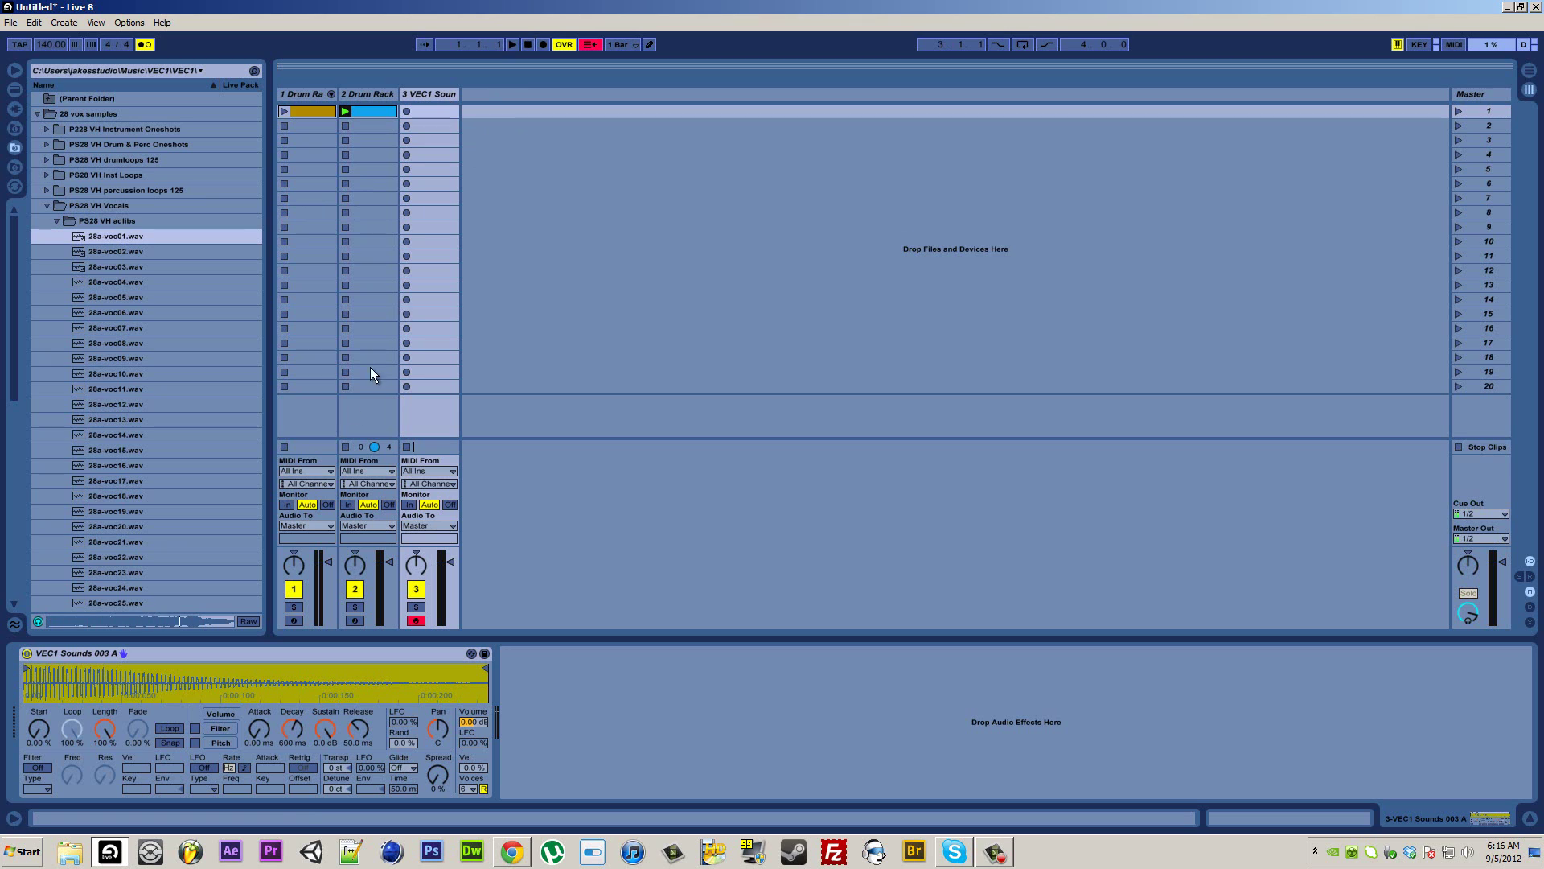
left_click(36, 620)
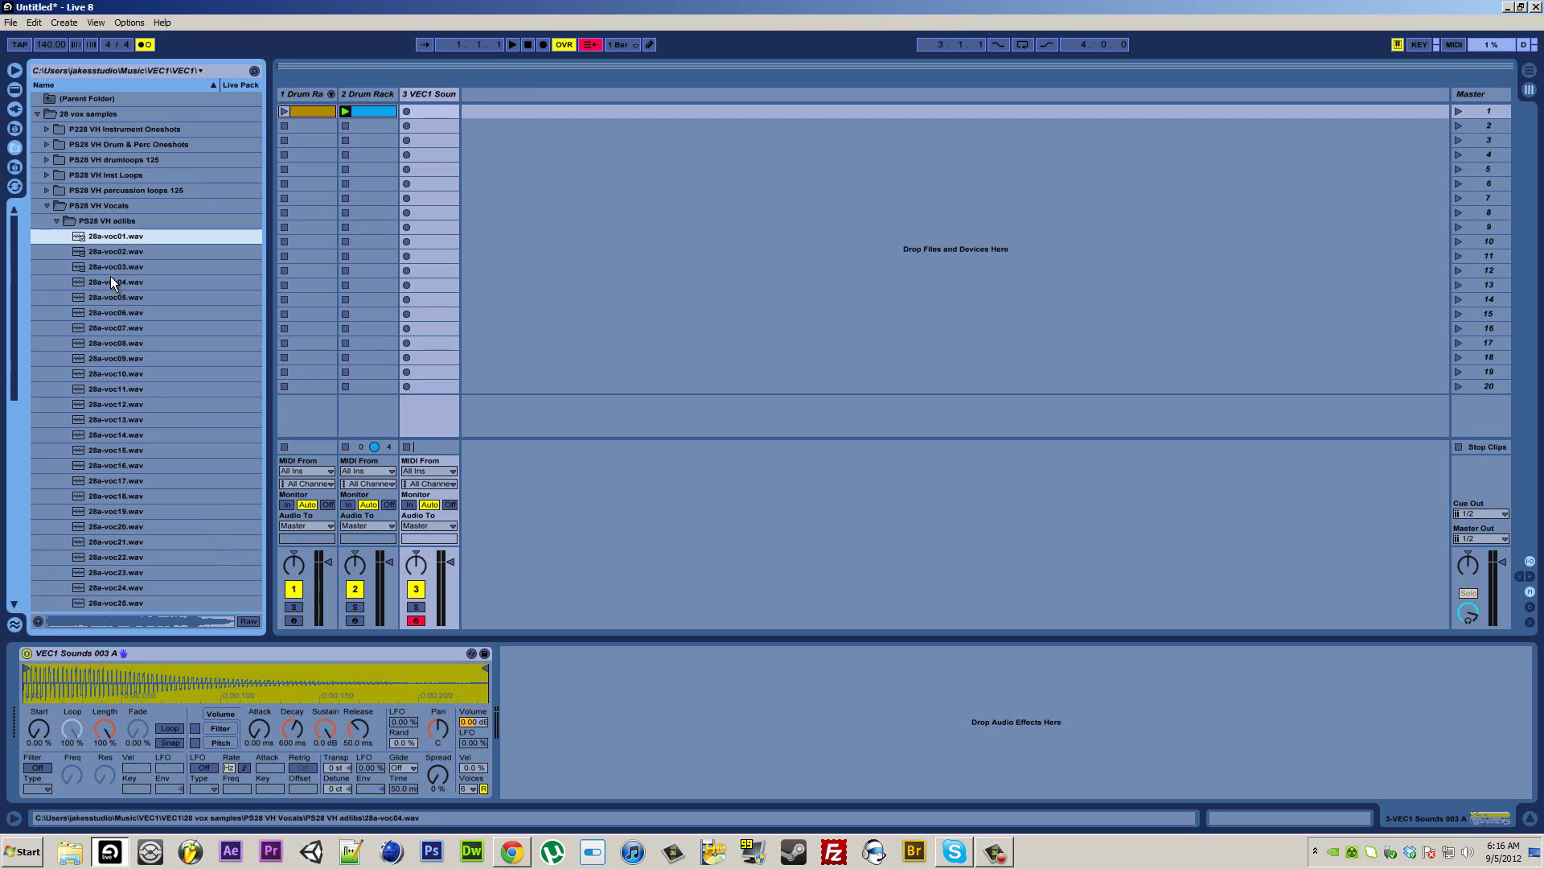
left_click_drag(93, 239, 480, 119)
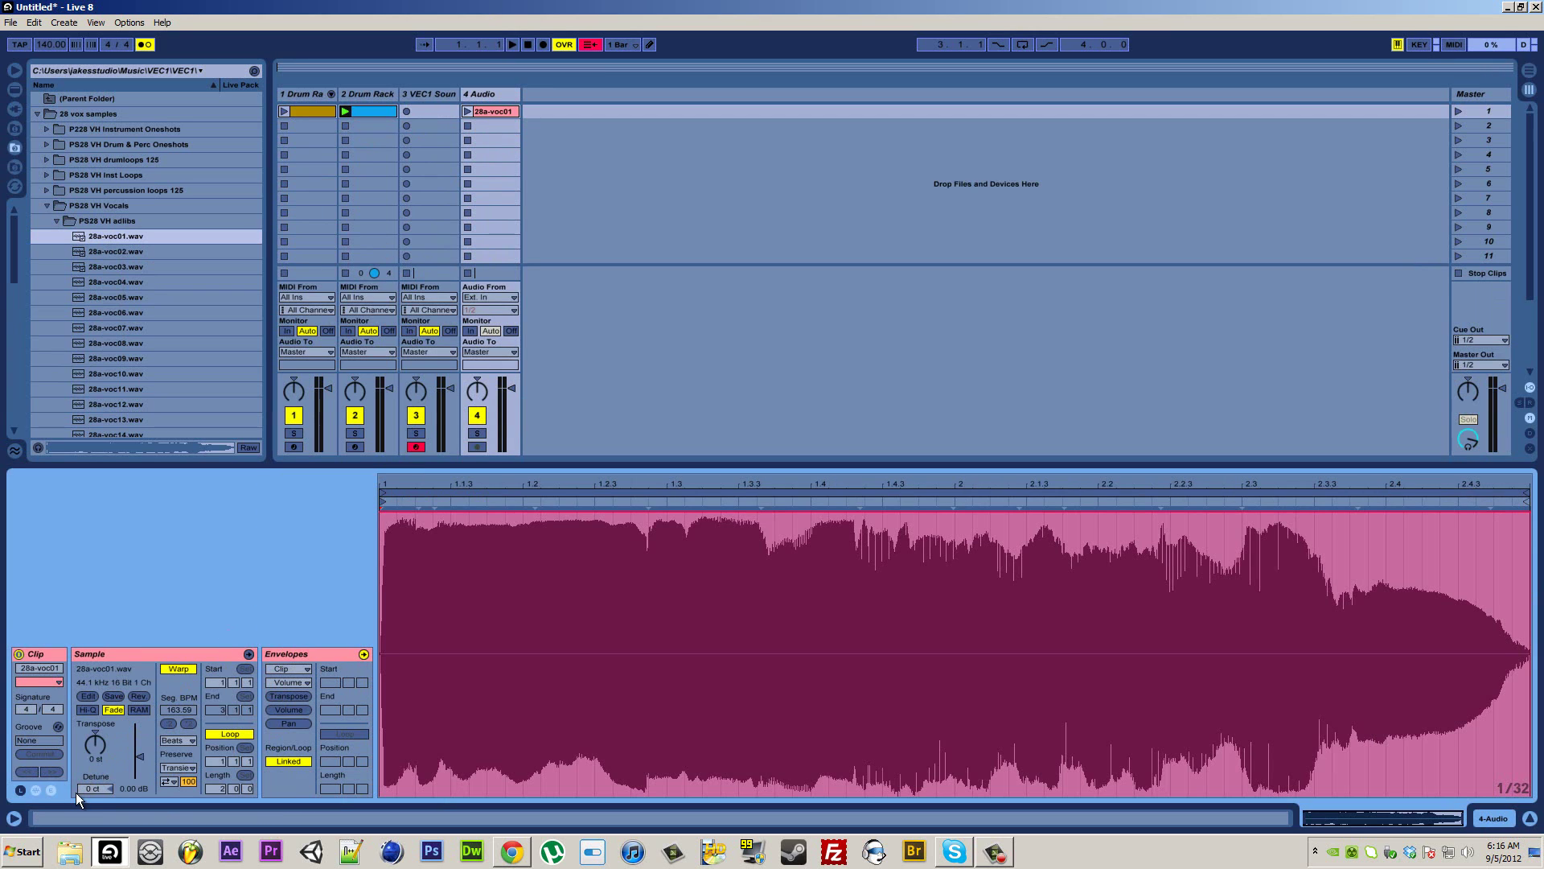
Show the 28a-voc01 clip's Transposition envelope and make it rise from 0 at the start to +12 at about 1.1.3.
left_click(303, 694)
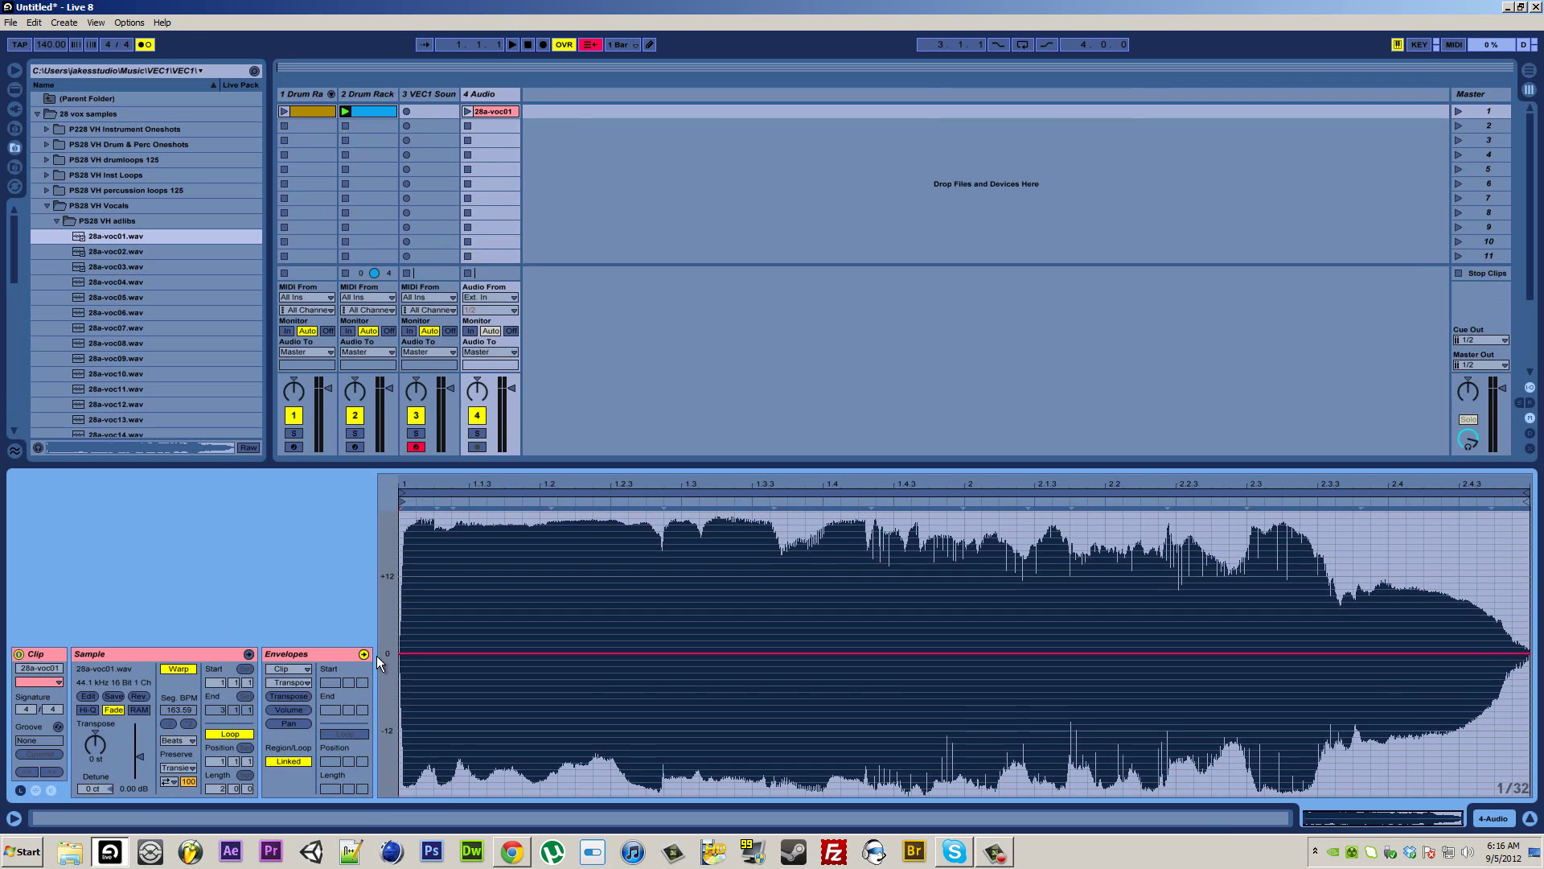
left_click(399, 651)
left_click(424, 653)
left_click_drag(426, 648, 468, 653)
left_click_drag(424, 653, 425, 653)
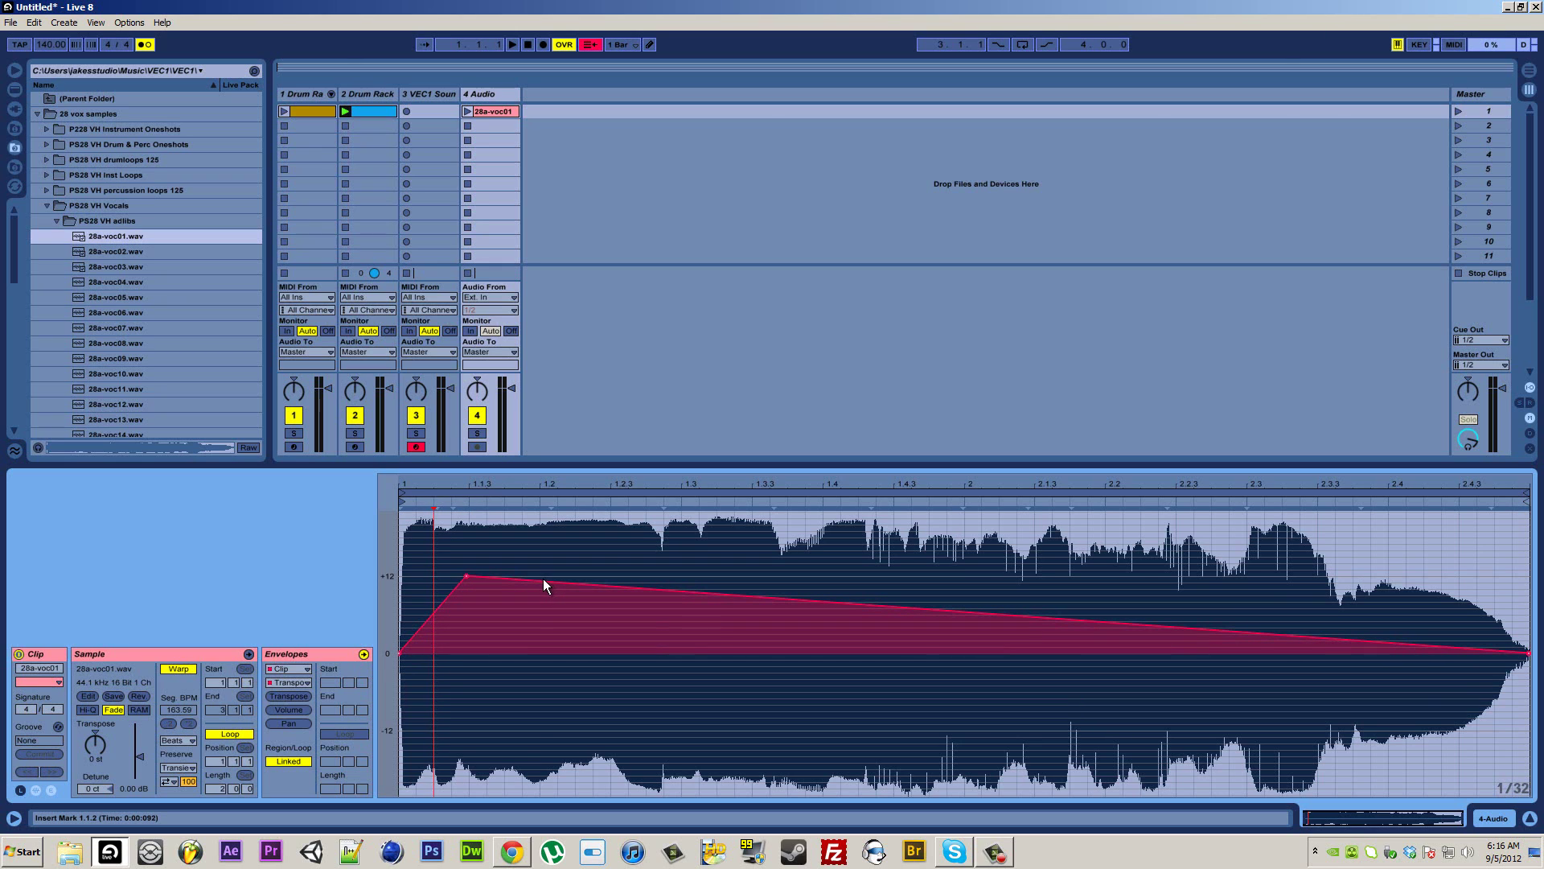
Add a breakpoint at 1.2 that brings the transposition back down to 0.
left_click_drag(542, 580, 542, 583)
key("ctrl+z")
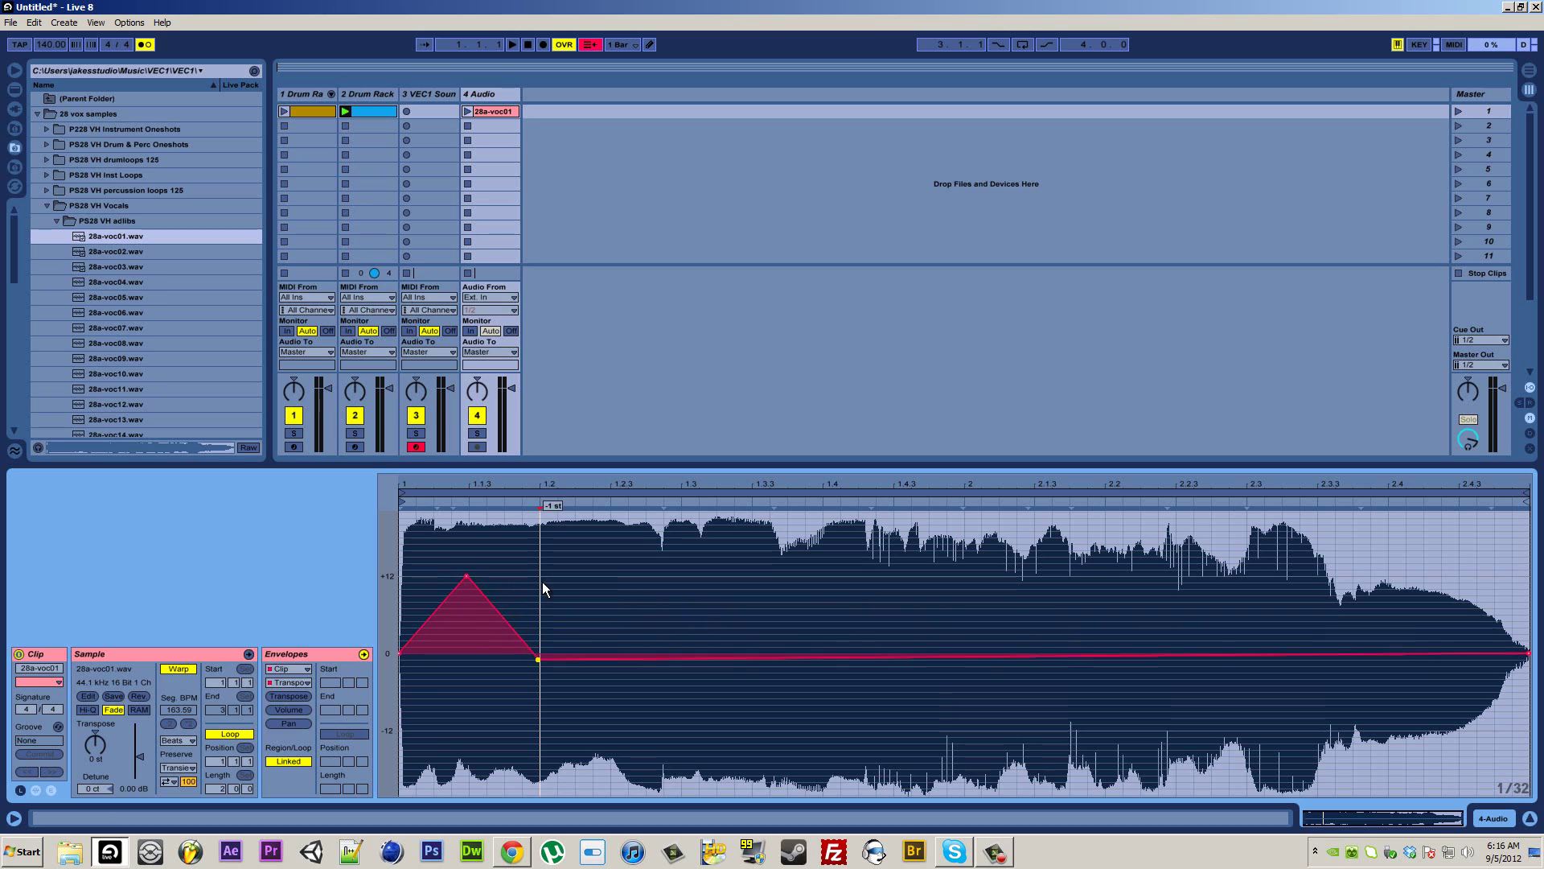
left_click_drag(535, 653, 539, 653)
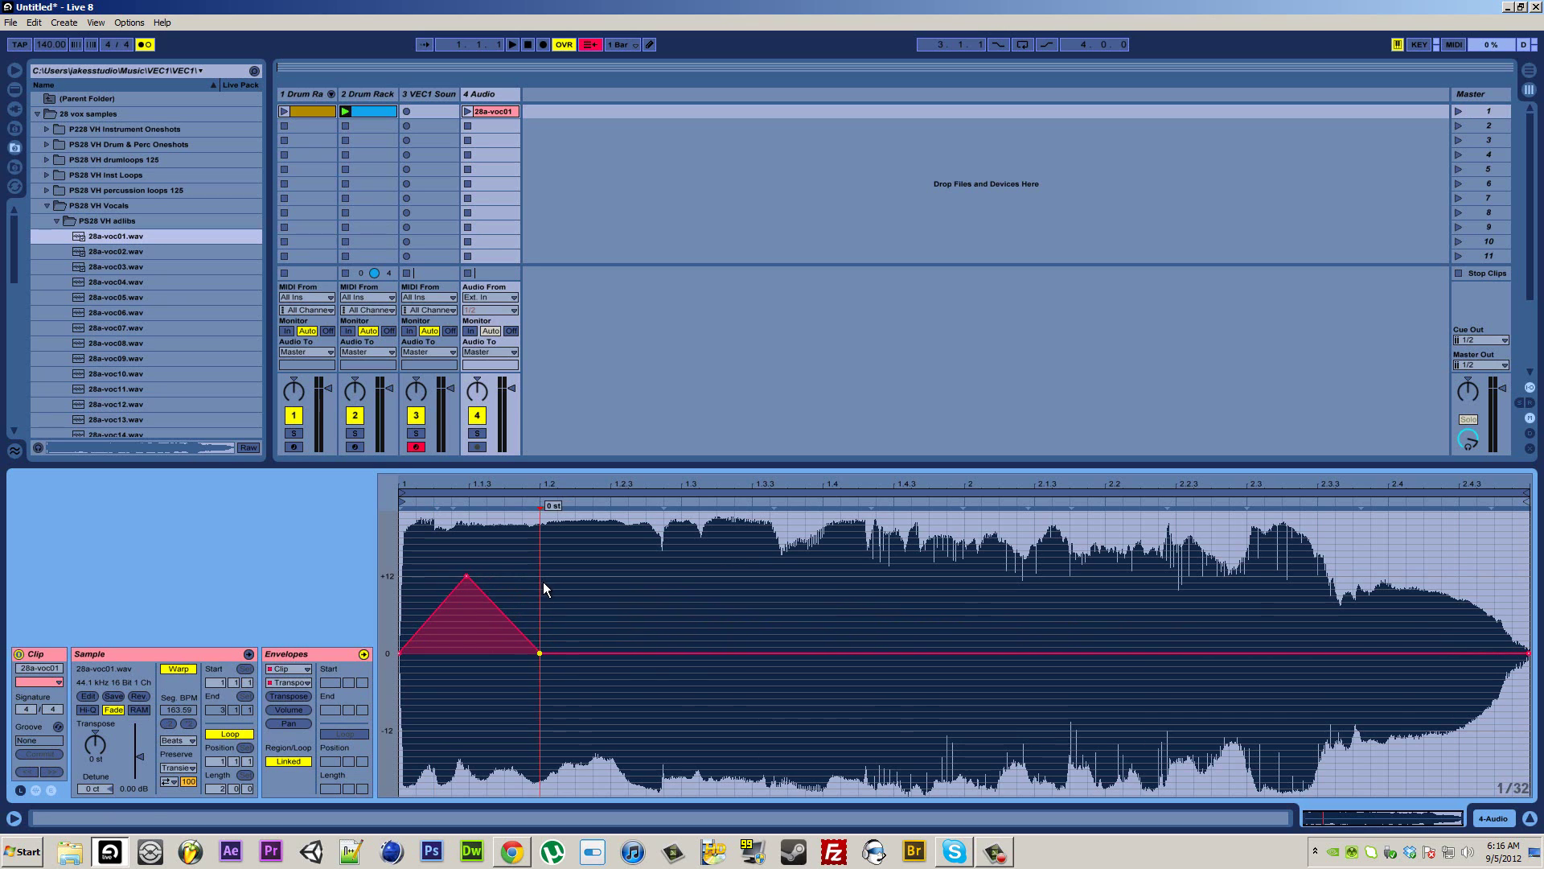
Audition the vocal clip, stop the second Drum Rack track's clip, replay the vocal alone, and turn off the metronome.
left_click(468, 111)
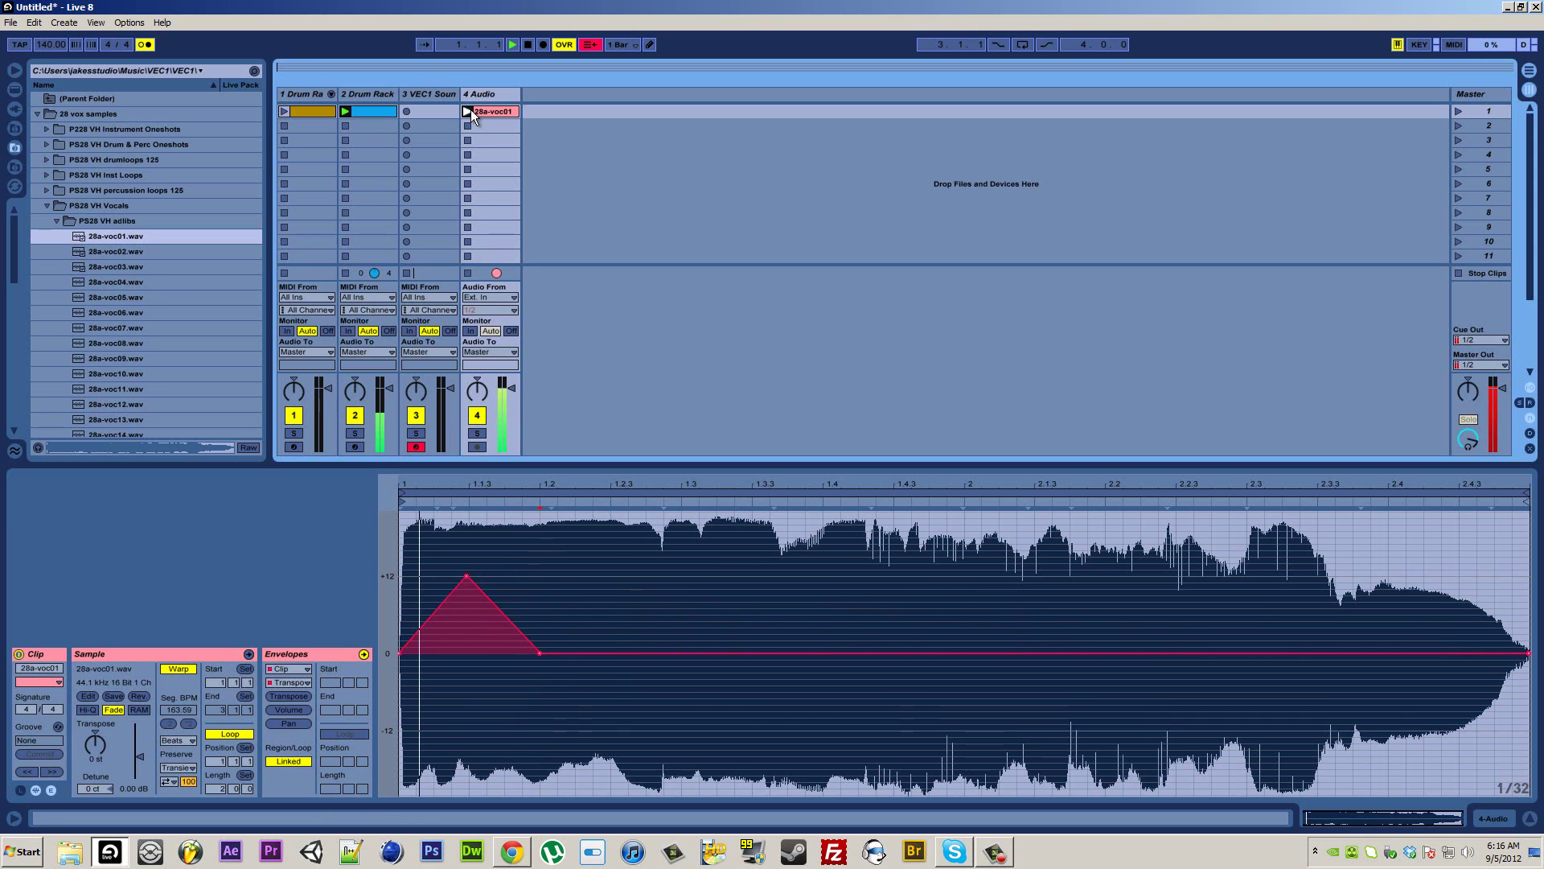
left_click(528, 45)
left_click(528, 45)
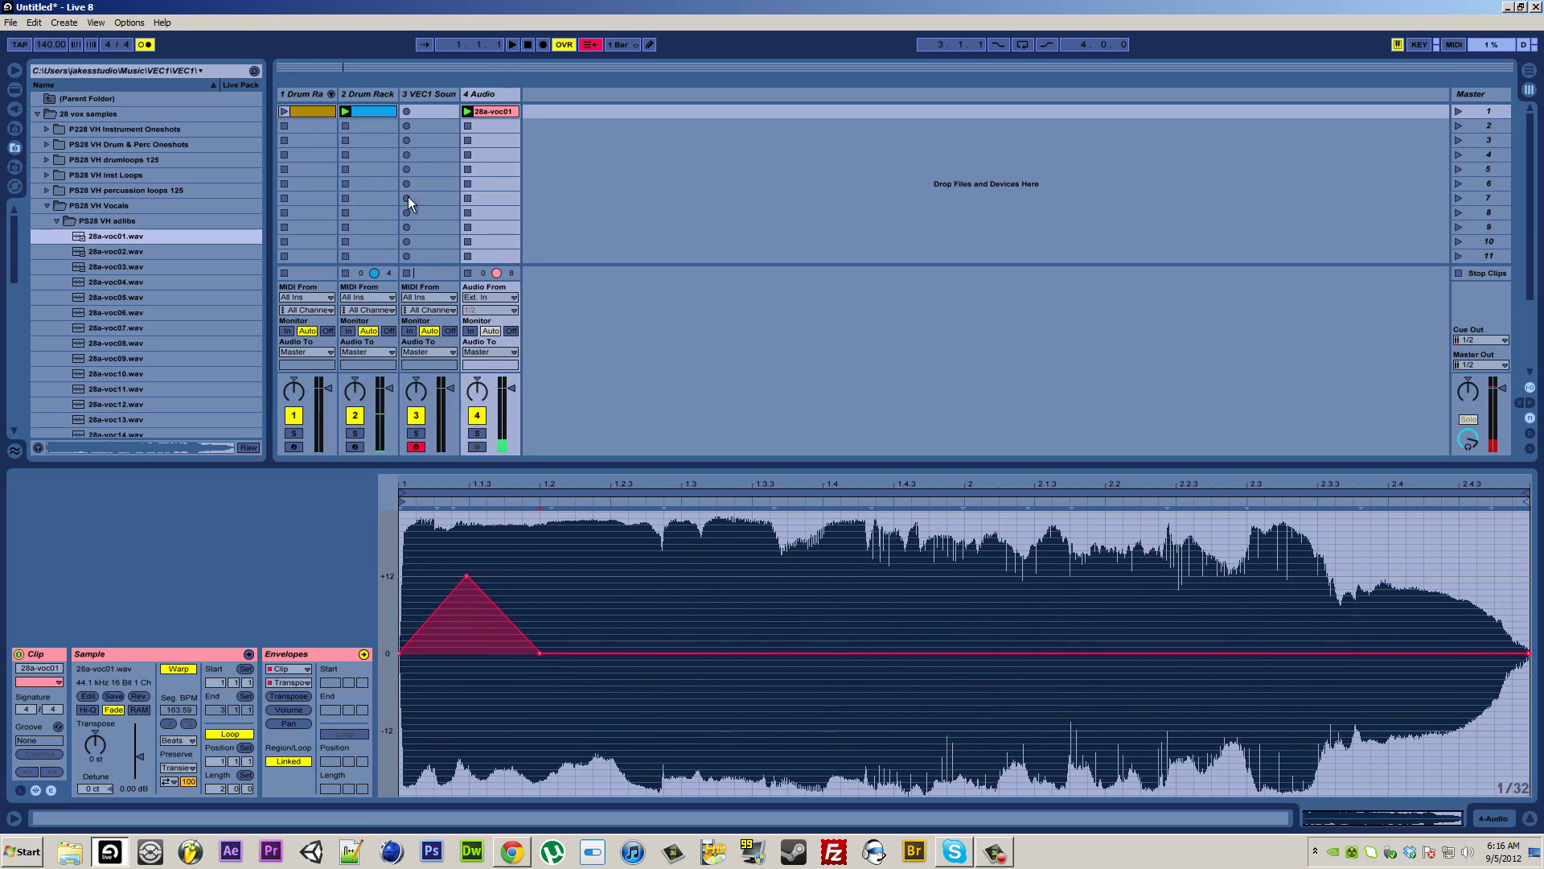
left_click(346, 274)
left_click(512, 45)
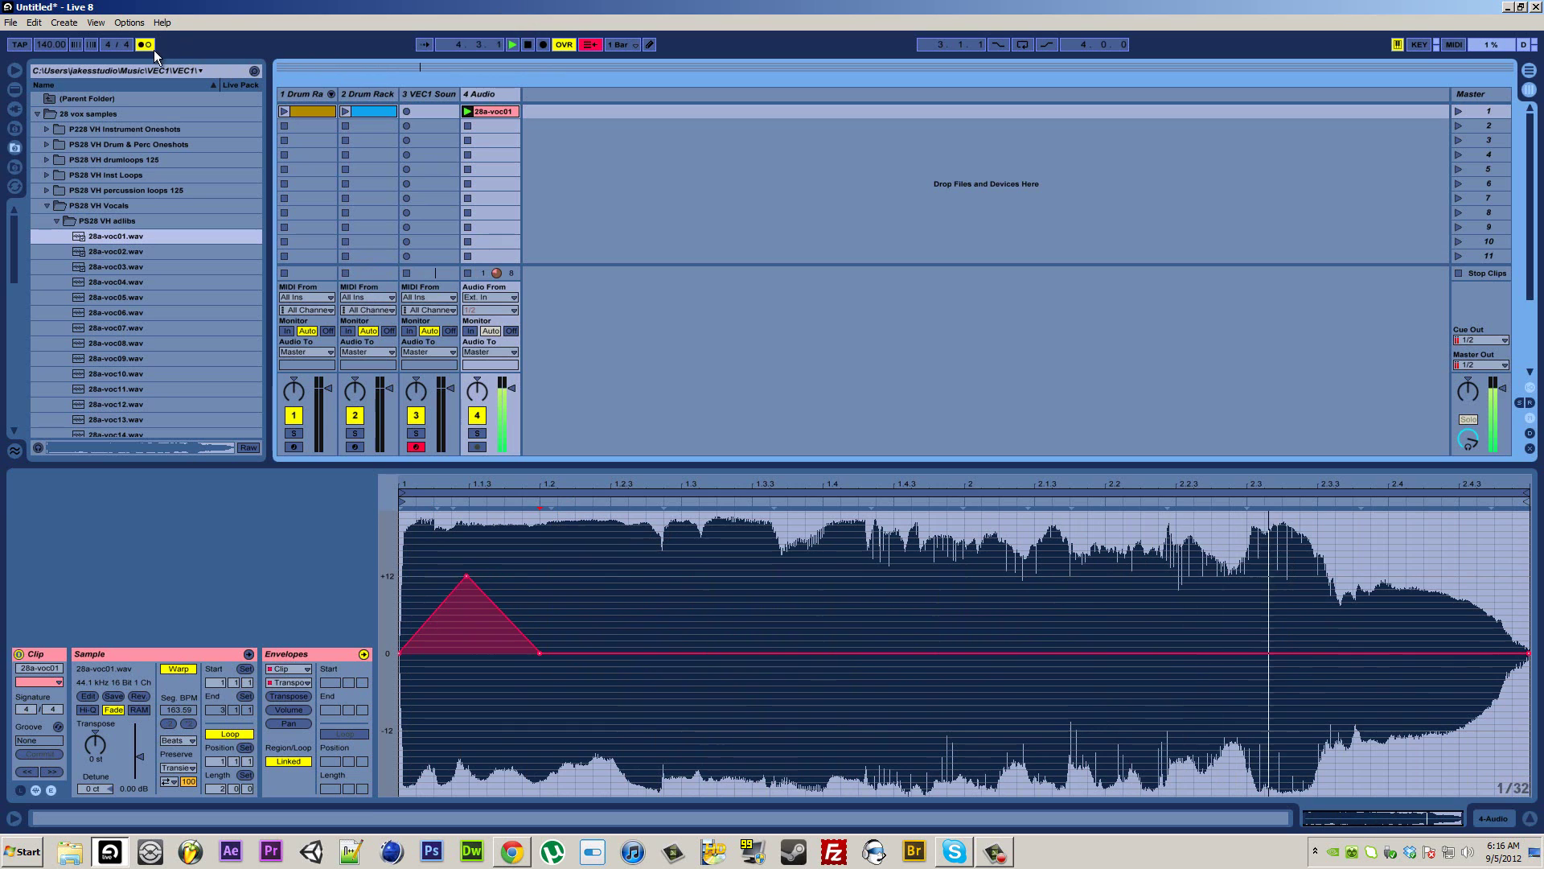
left_click(528, 45)
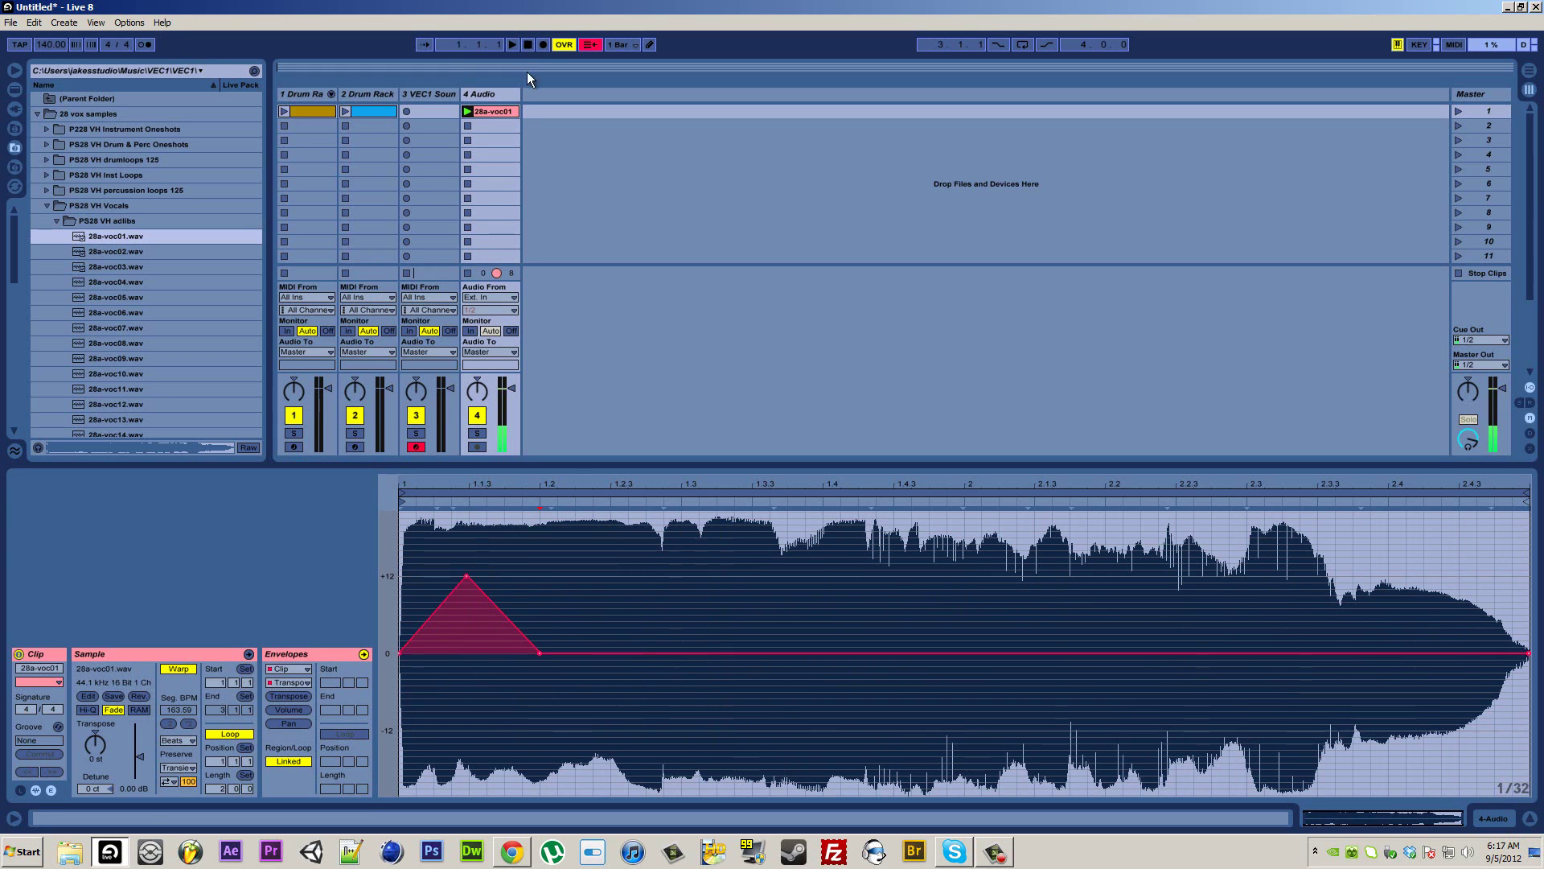
Shape a deep transposition dip below -24, entering from about -8 near 1.4.3 and recovering to about -6 just past 2.2.
double_click(641, 653)
left_click_drag(641, 653, 1009, 794)
left_click_drag(1146, 712, 1129, 603)
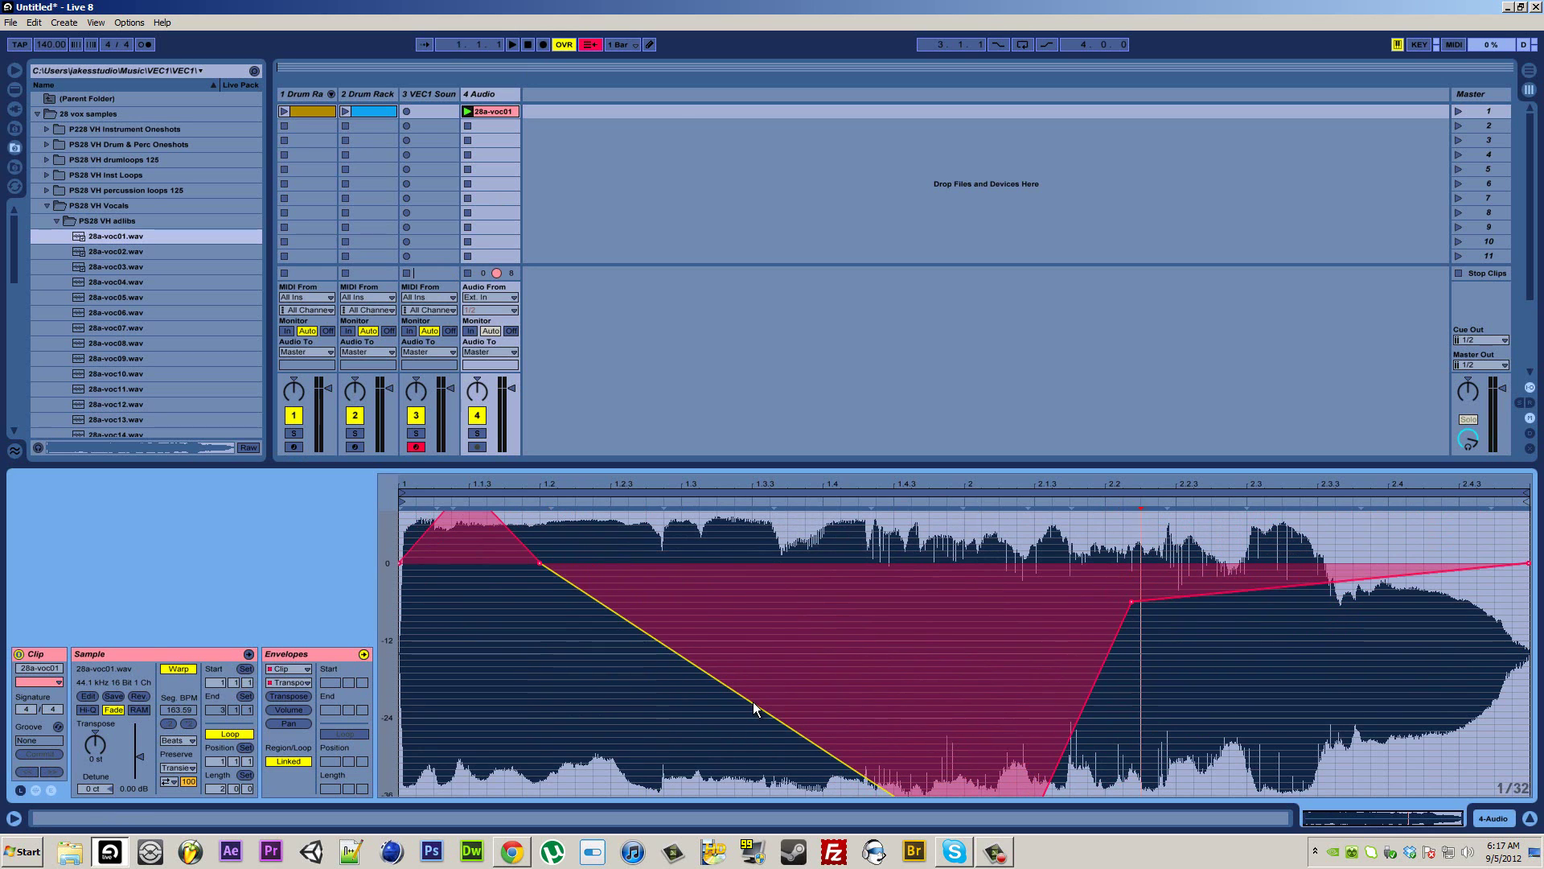
left_click_drag(753, 702, 847, 624)
left_click_drag(764, 712, 889, 613)
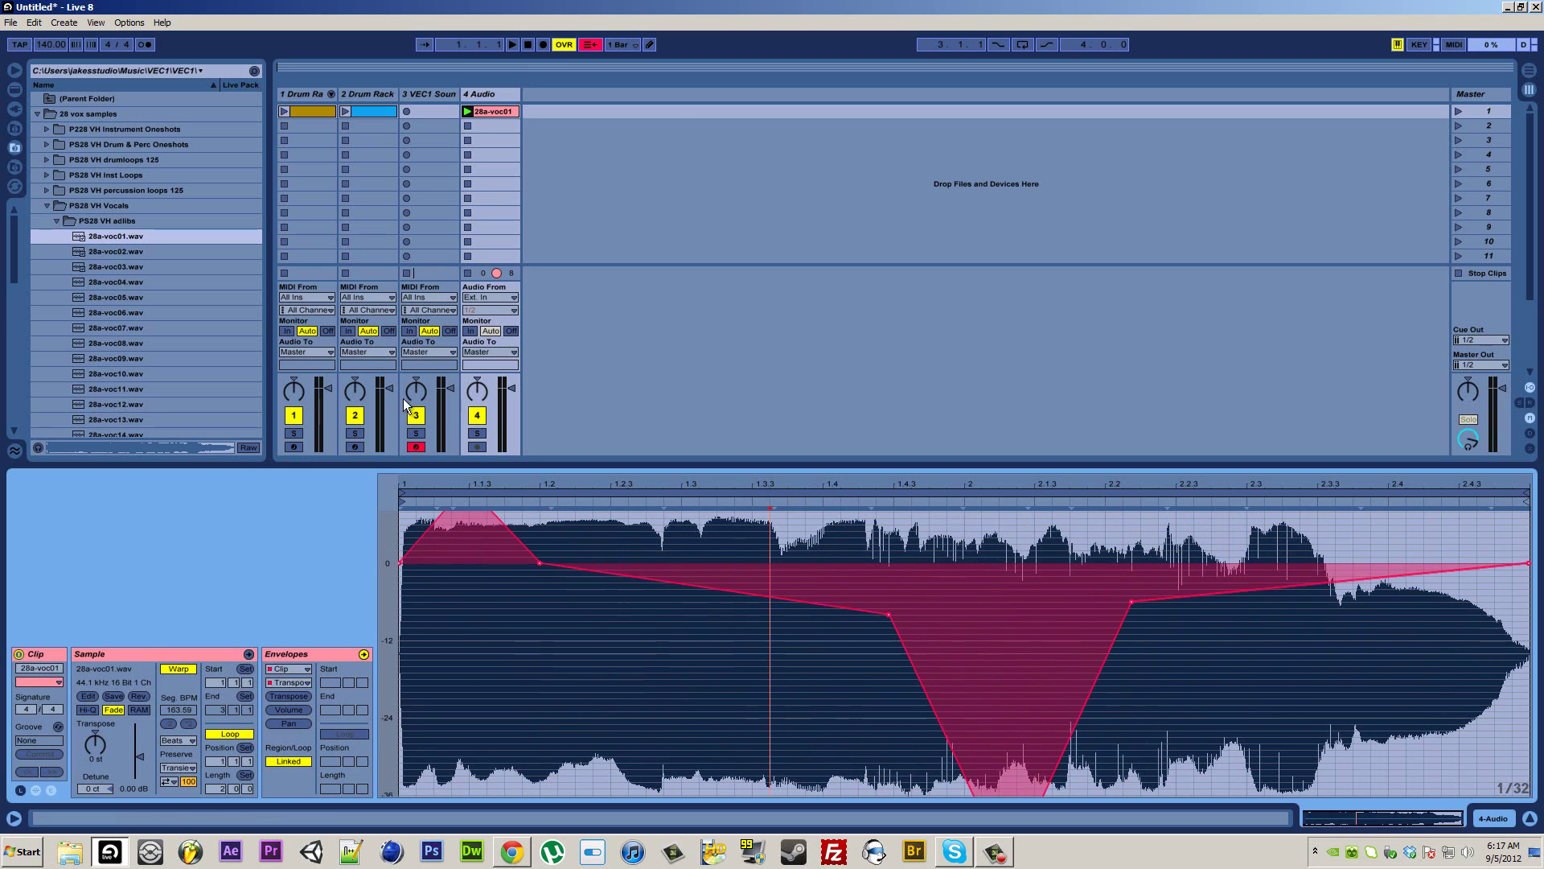
Audition the vocal clip with its deep transposition dip, then stop playback.
left_click(467, 112)
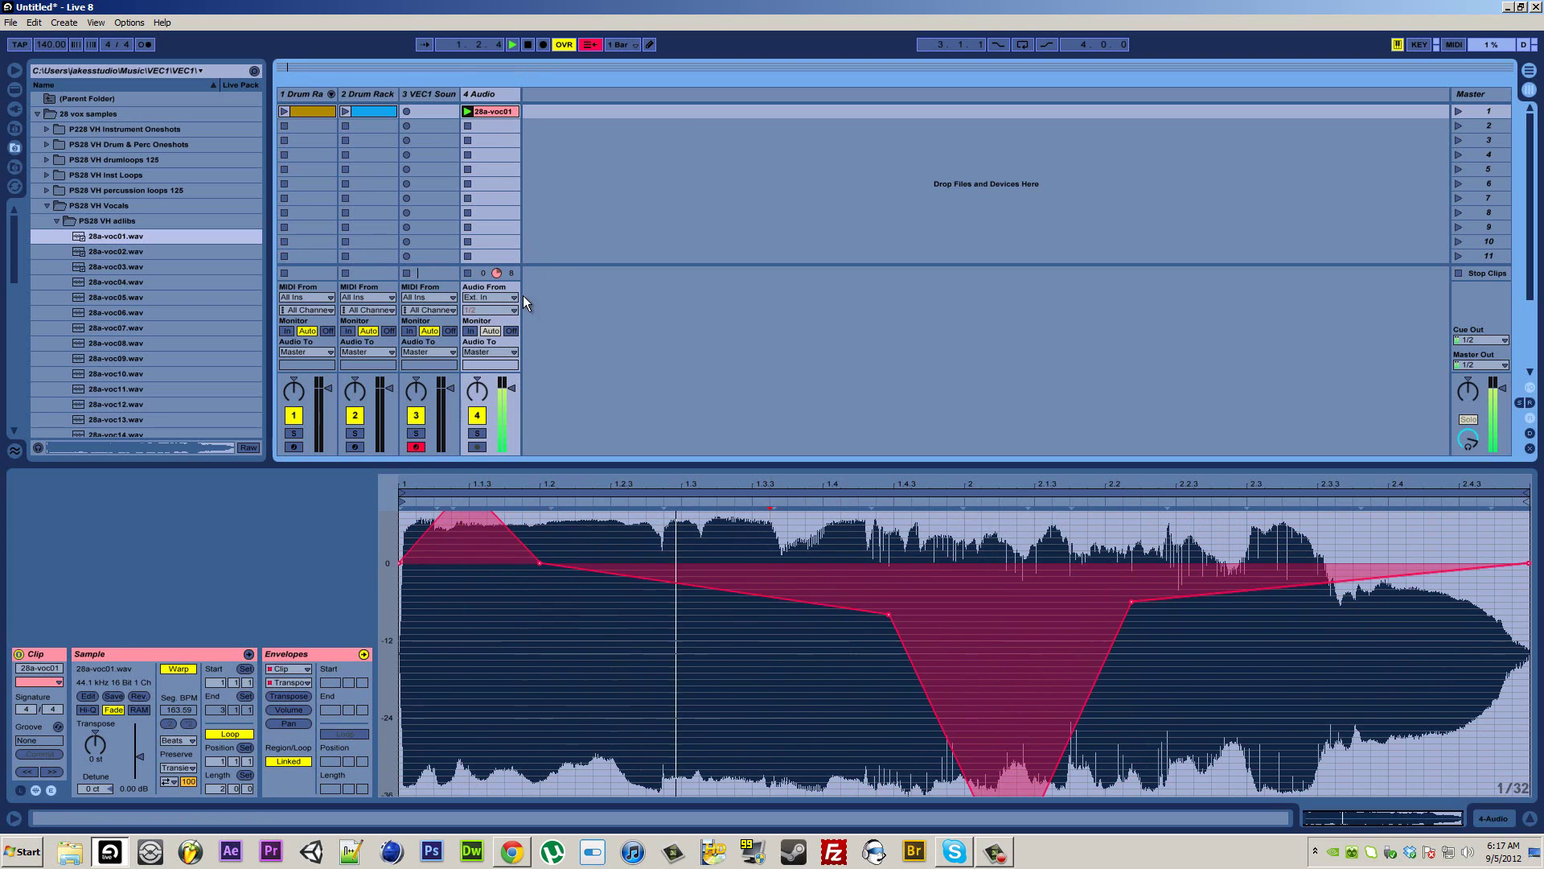
scroll(842, 609, "up", 4)
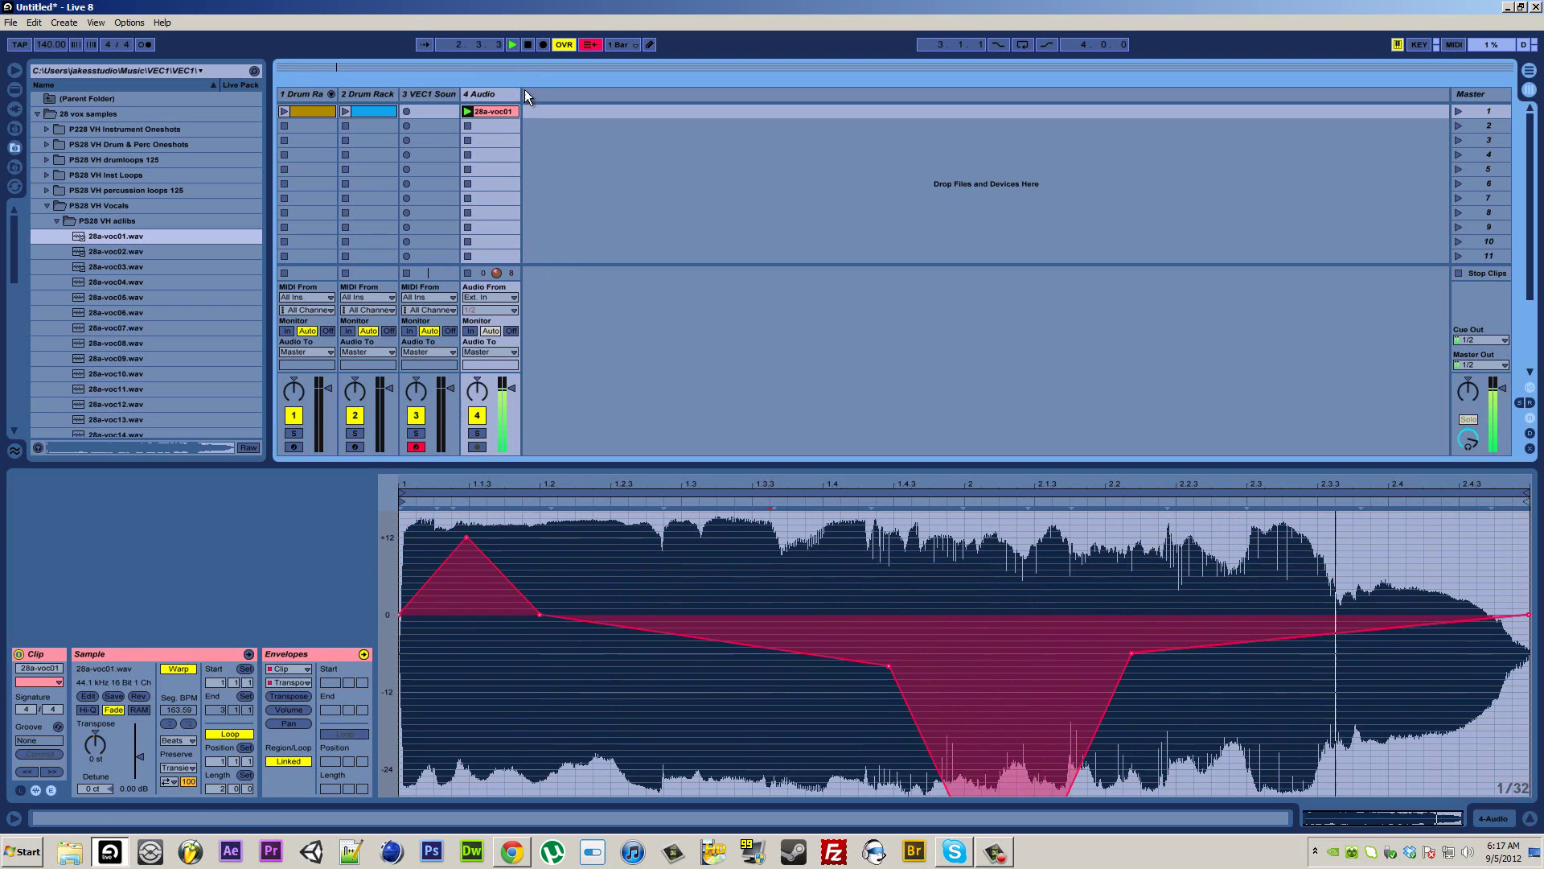
left_click(528, 45)
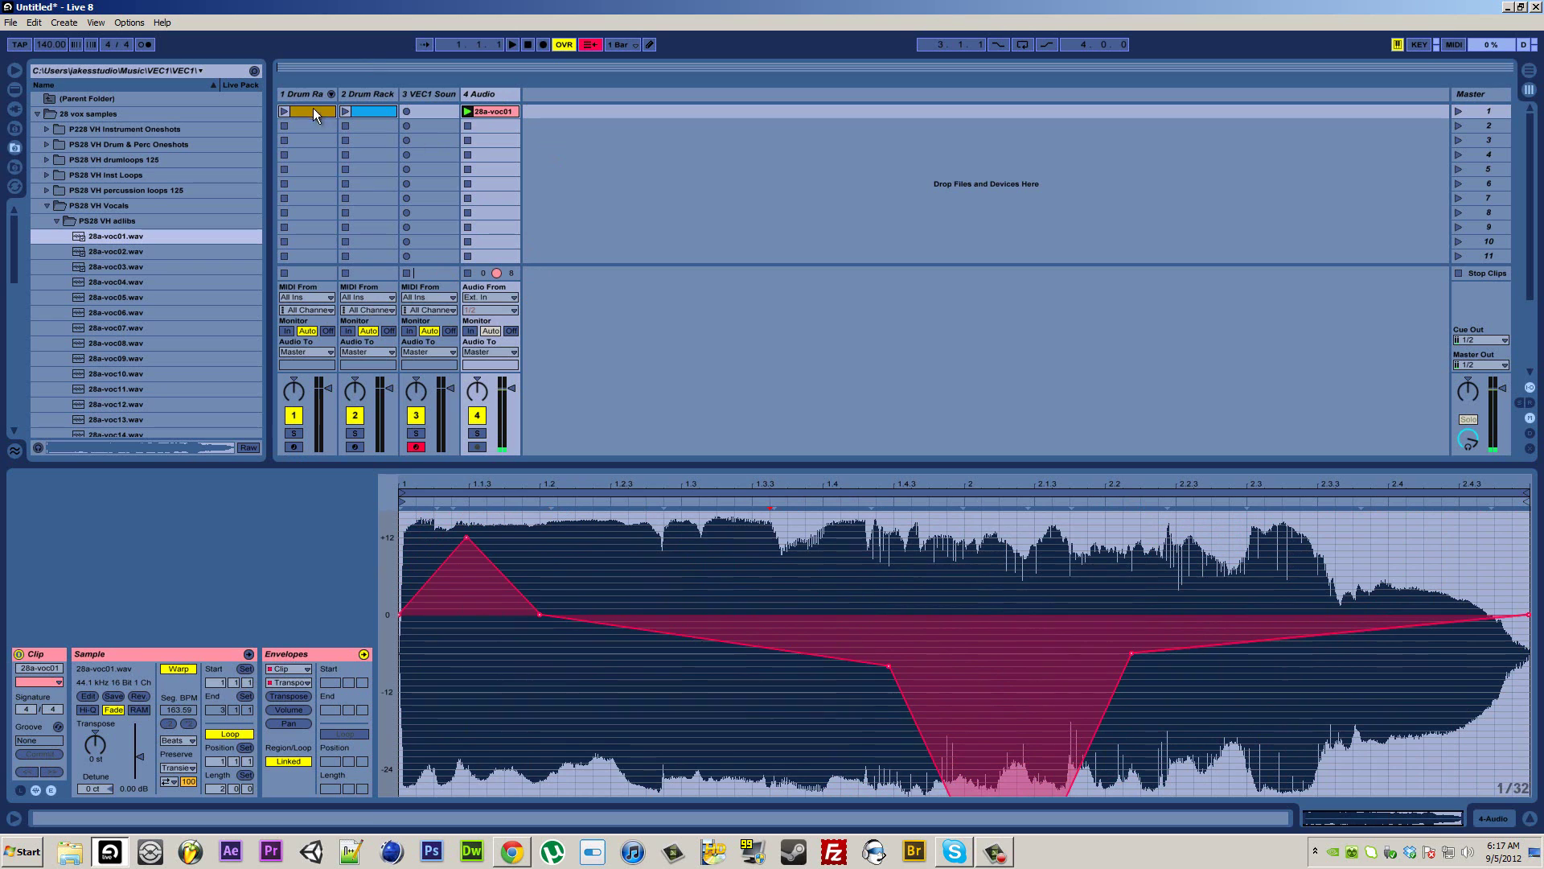
Play the first Drum Rack clip together with the vocal, raising the drum track's volume and slightly lowering the vocal track's.
left_click(285, 111)
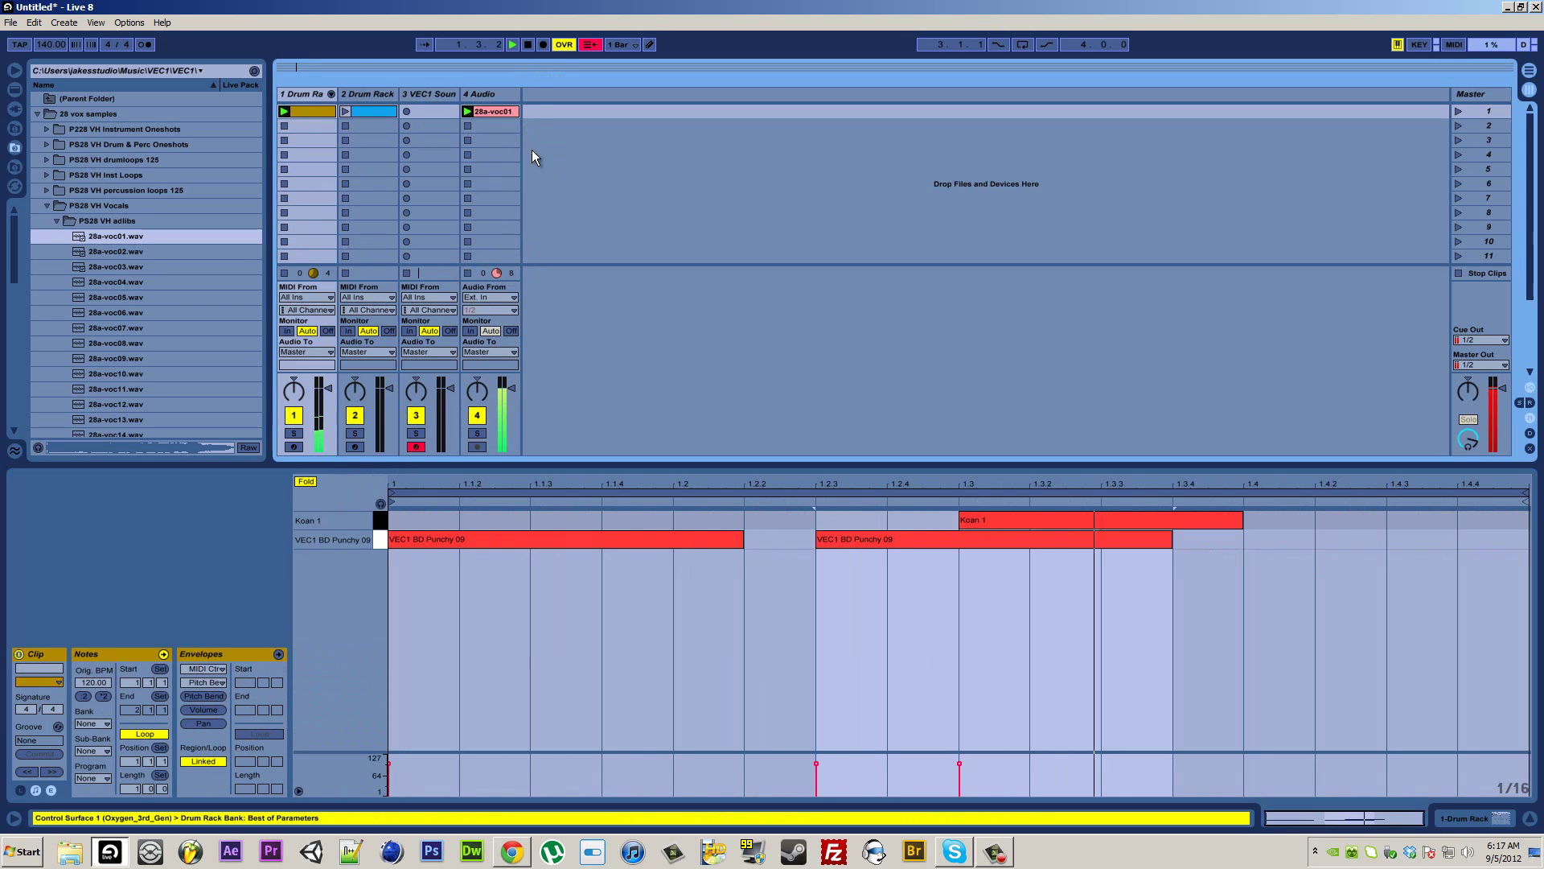
left_click(324, 419)
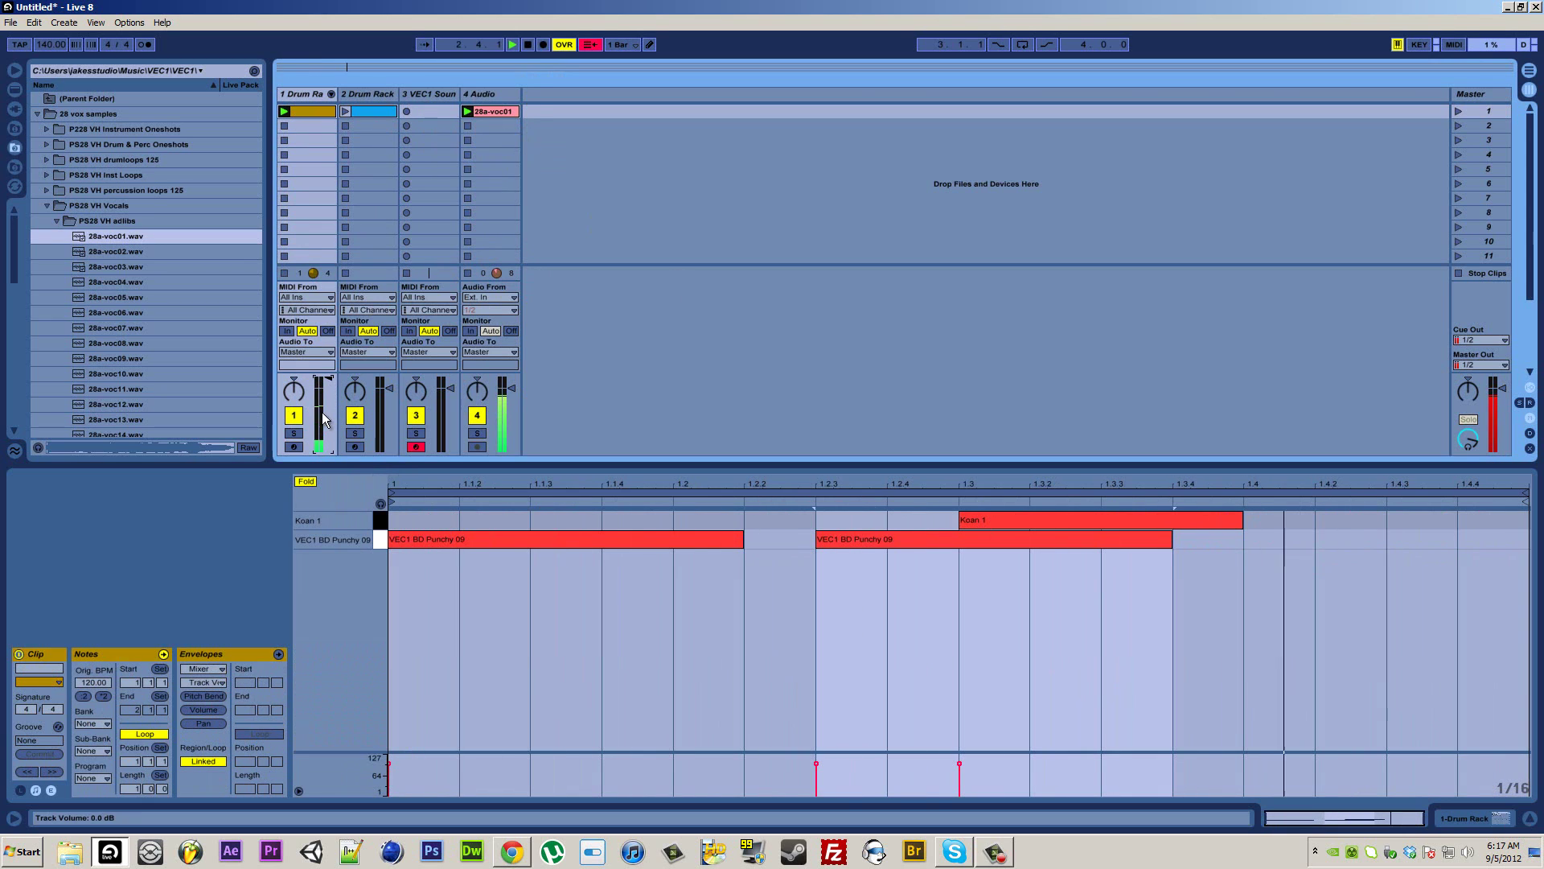
left_click_drag(510, 388, 510, 398)
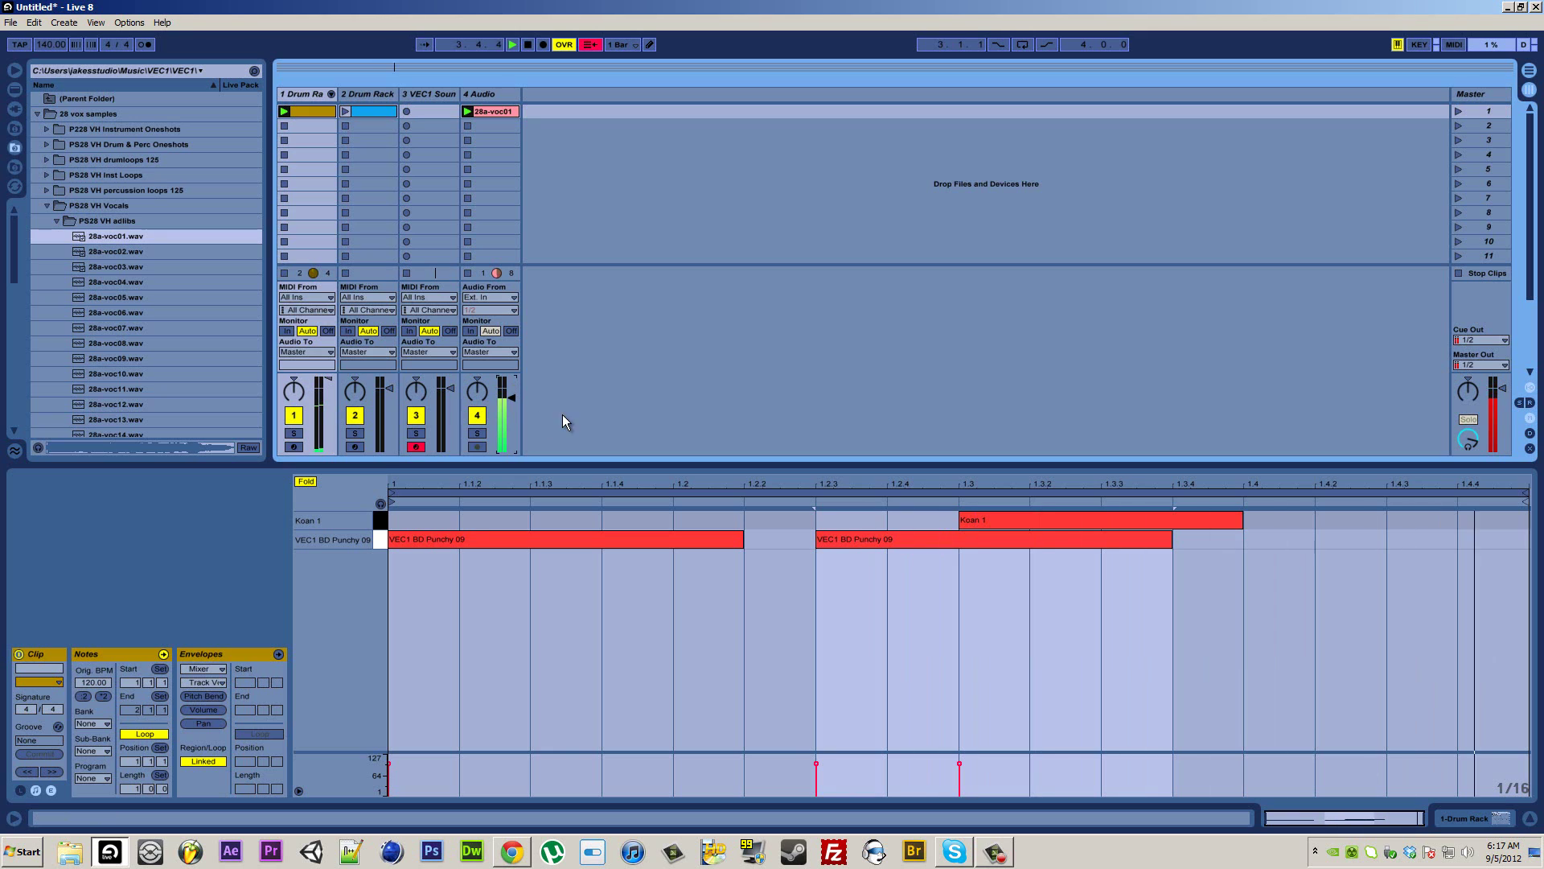